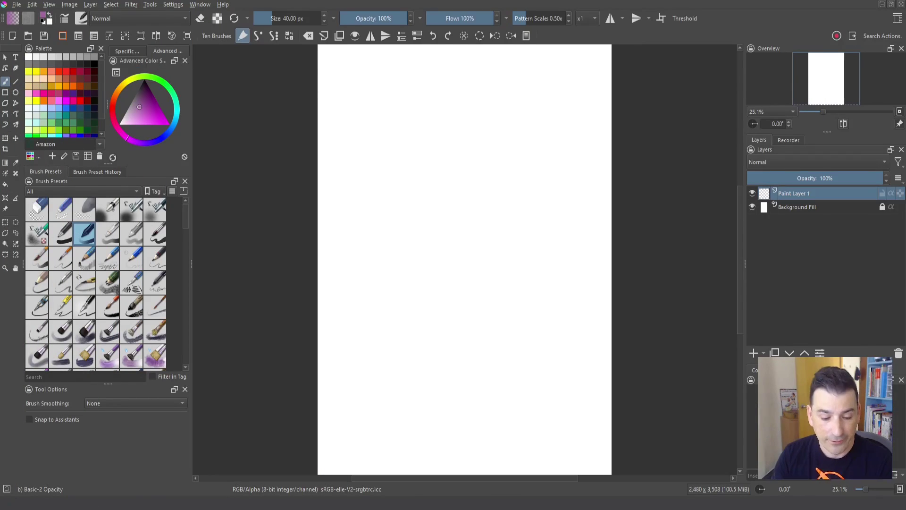
Import the Nature ShapeLib and Sci_Fi ShapeLib SVGs from the desktop as Symbol Libraries via Manage Resources
click(173, 4)
click(220, 32)
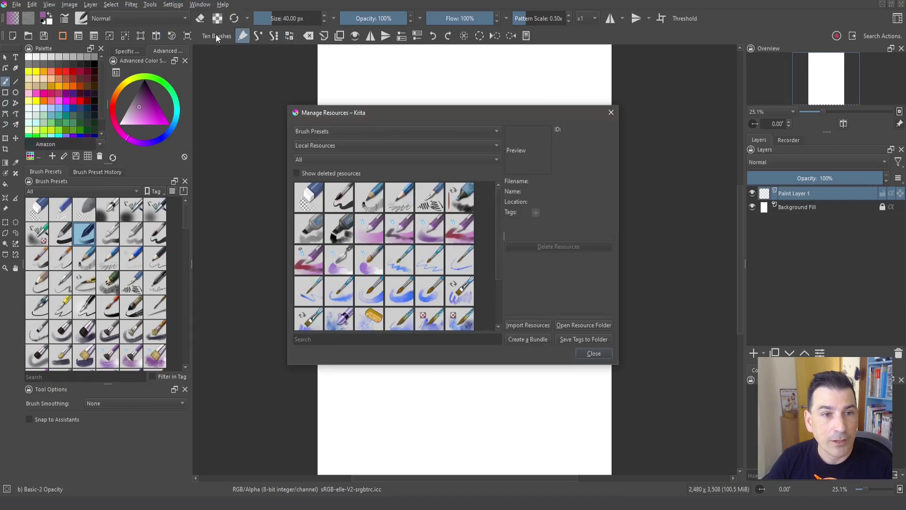
click(532, 325)
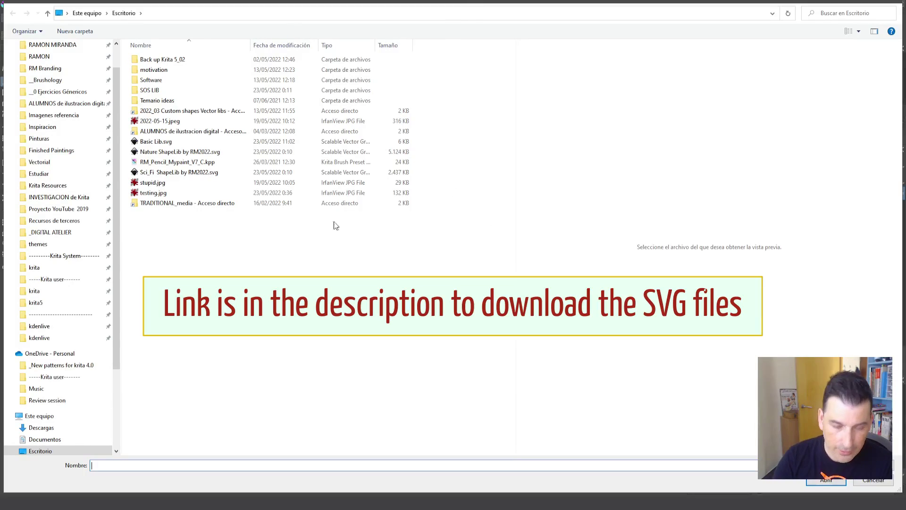
click(177, 152)
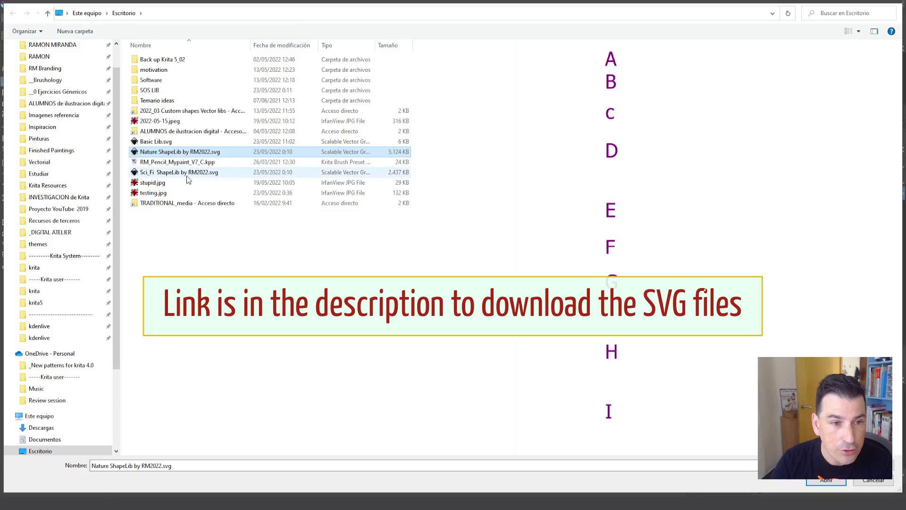
ctrl+click(187, 172)
click(825, 481)
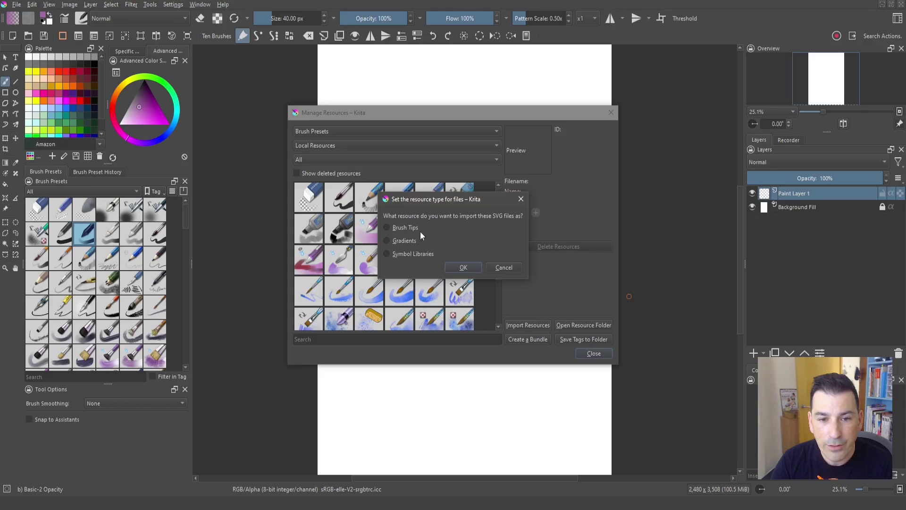
click(388, 253)
click(463, 267)
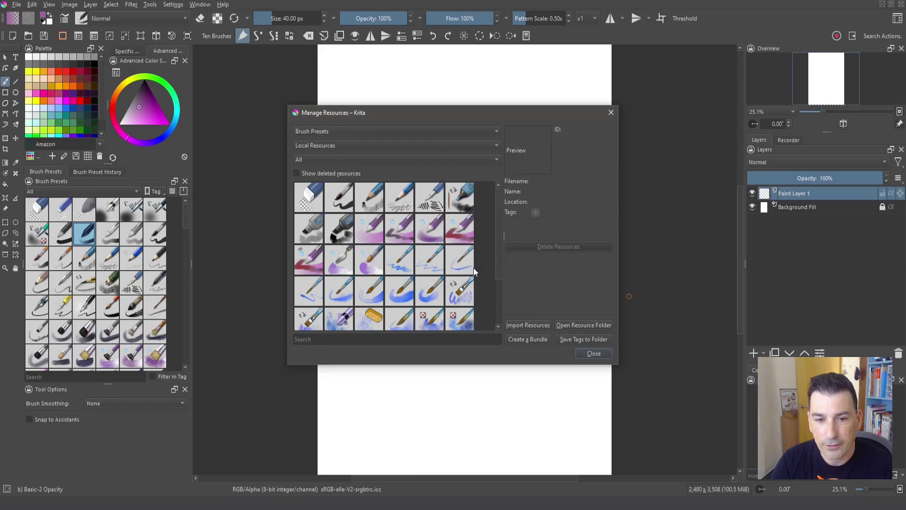
mouse_move(498, 222)
mouse_down()
mouse_move(498, 234)
mouse_move(501, 218)
mouse_up()
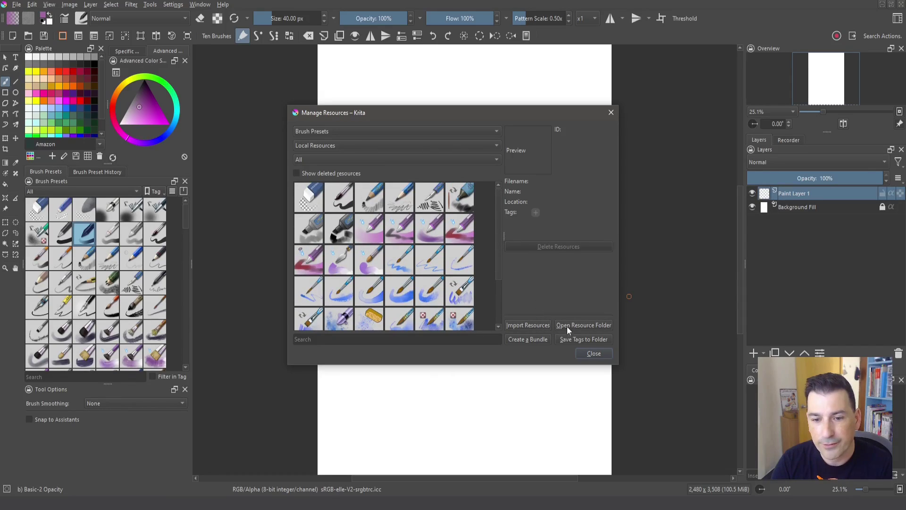
click(595, 354)
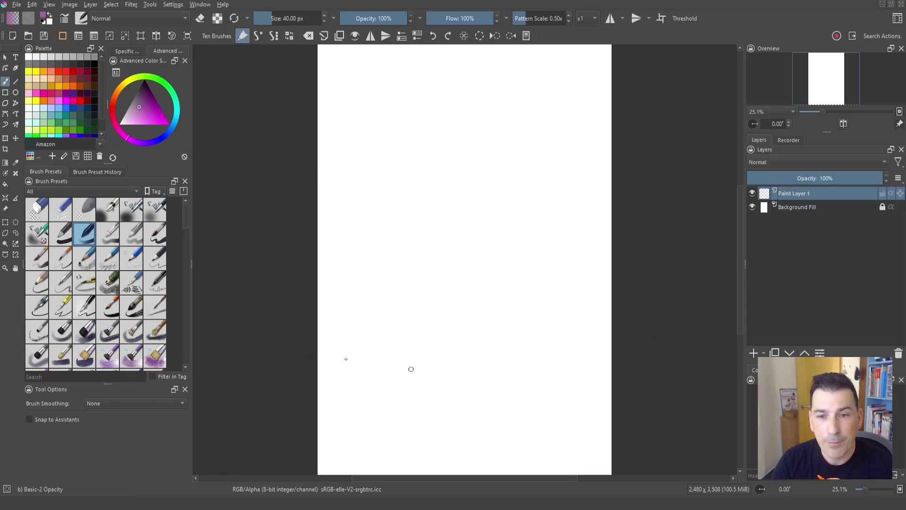
Show the Vector Libraries docker and switch its library list to Nature ShapeLib
click(171, 5)
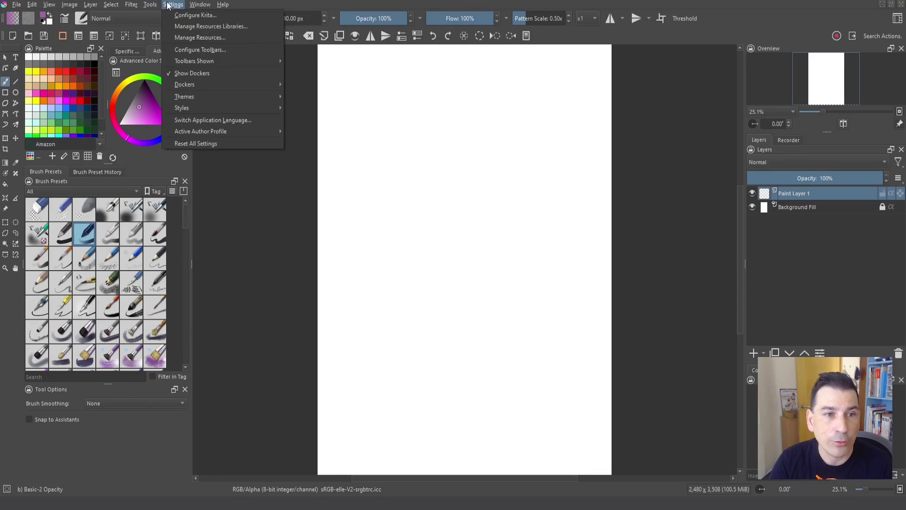
mouse_move(208, 85)
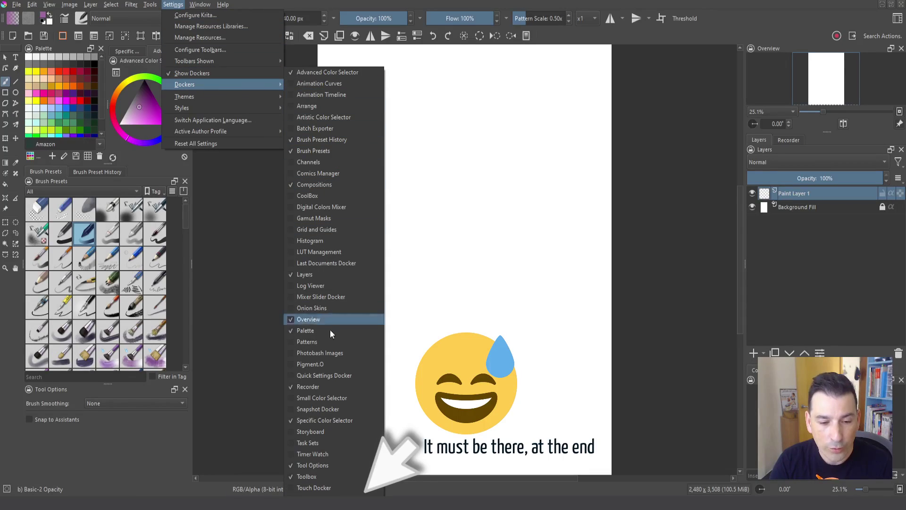
click(313, 491)
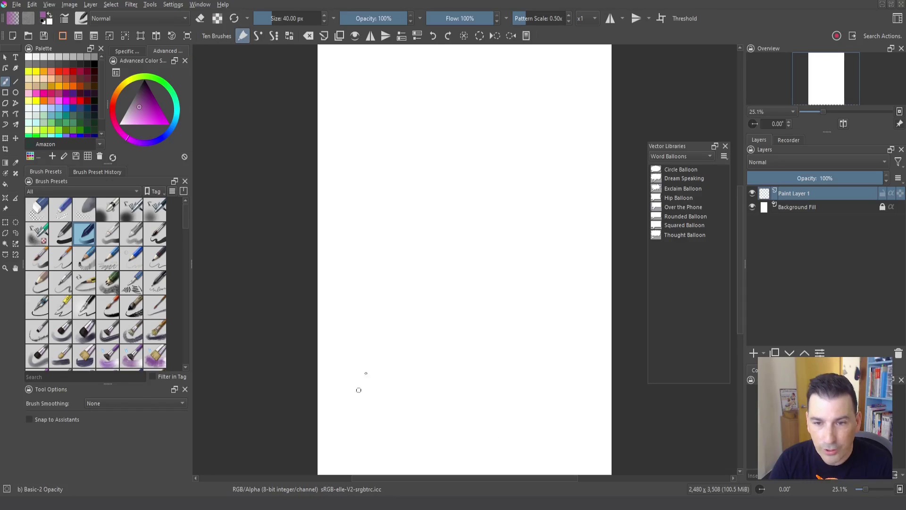
click(680, 156)
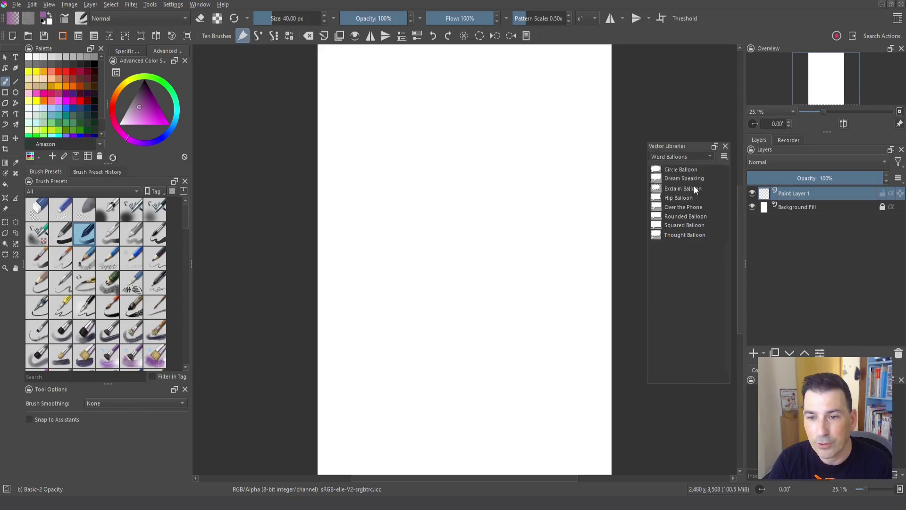
click(689, 190)
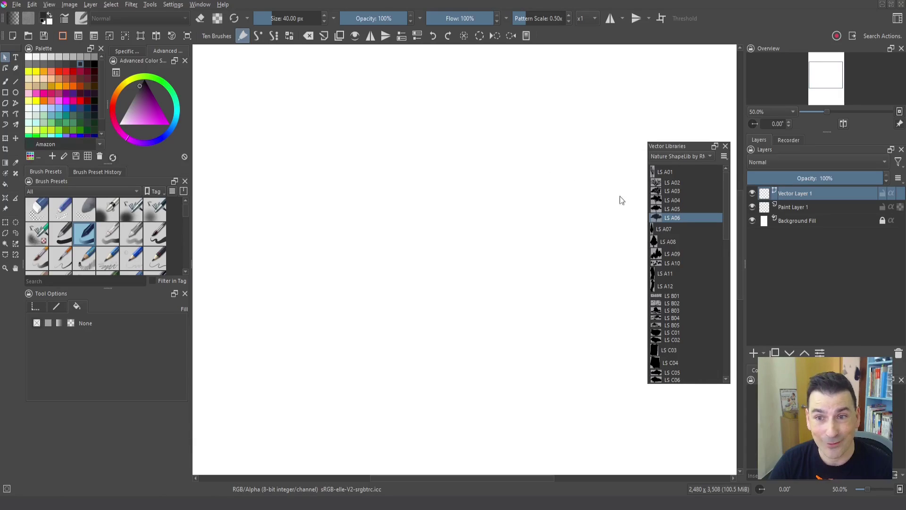
Drag the LS A06 tree onto the canvas, position it, and enlarge it from a corner handle
drag(655, 221, 469, 190)
drag(457, 159, 444, 187)
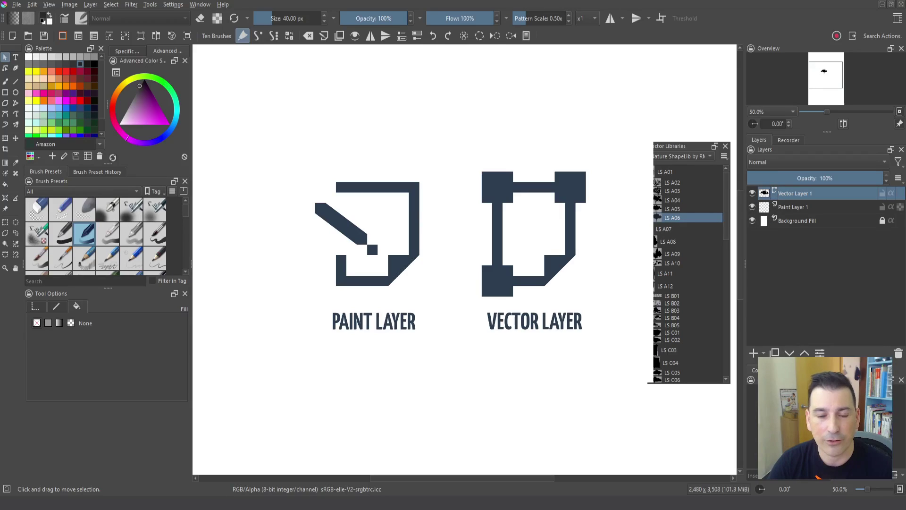
drag(423, 191, 419, 193)
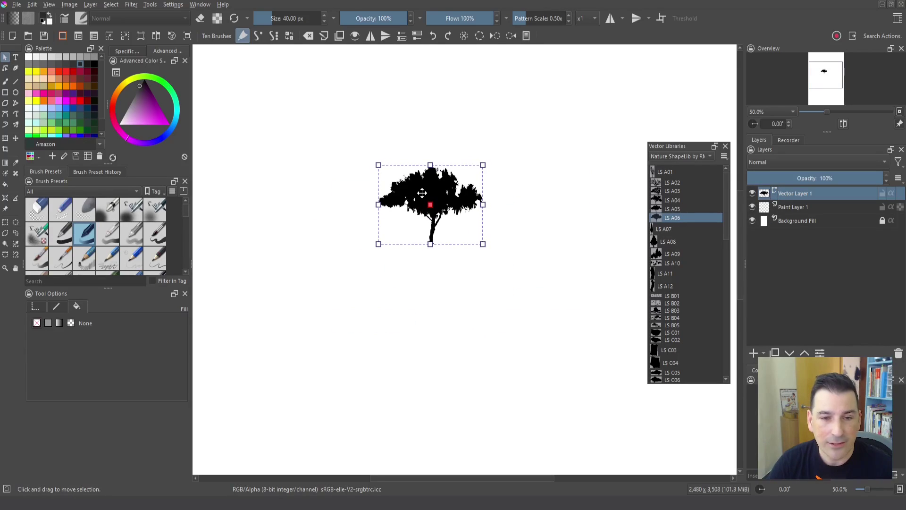
drag(378, 164, 356, 124)
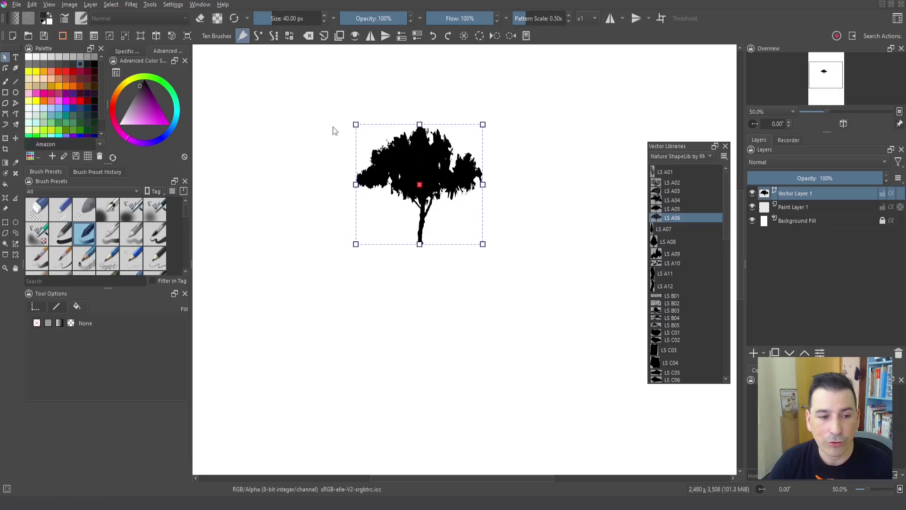
Rotate the tree 90° clockwise, then turn it back upright
right_click(418, 156)
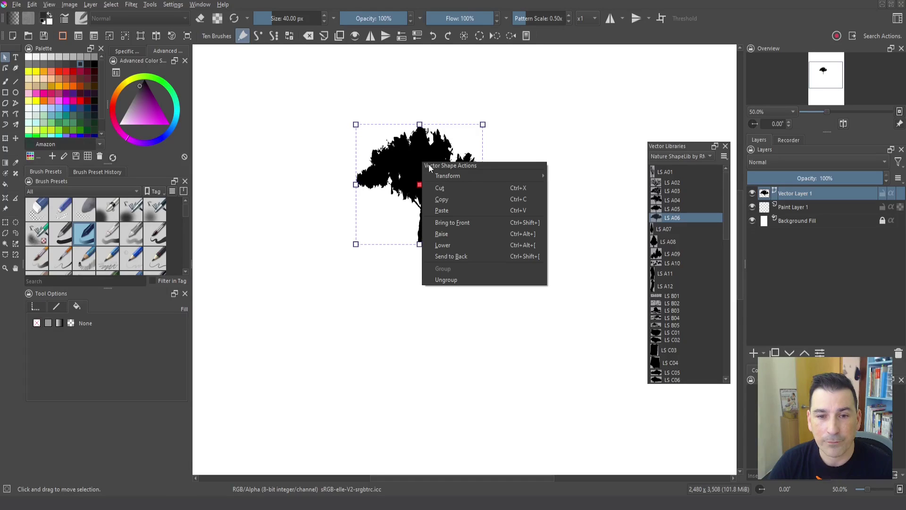
mouse_move(430, 175)
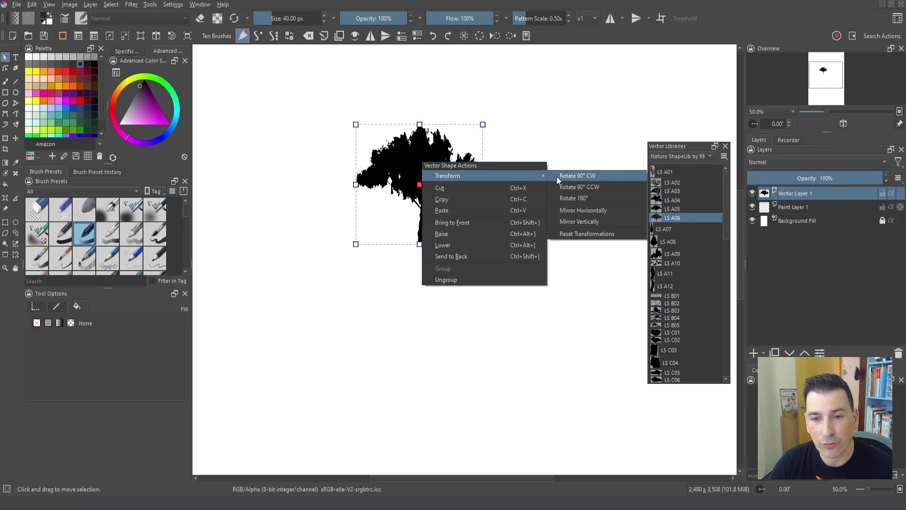
click(556, 176)
right_click(449, 178)
mouse_move(474, 193)
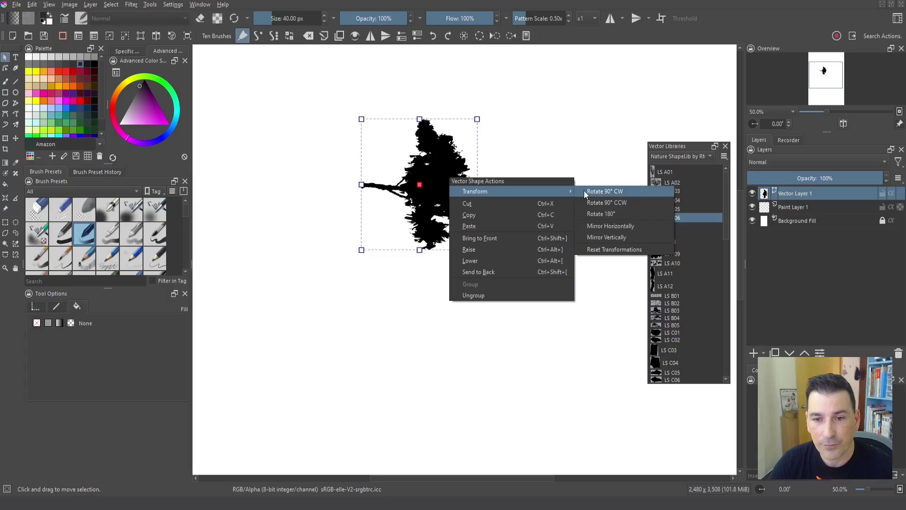
click(590, 202)
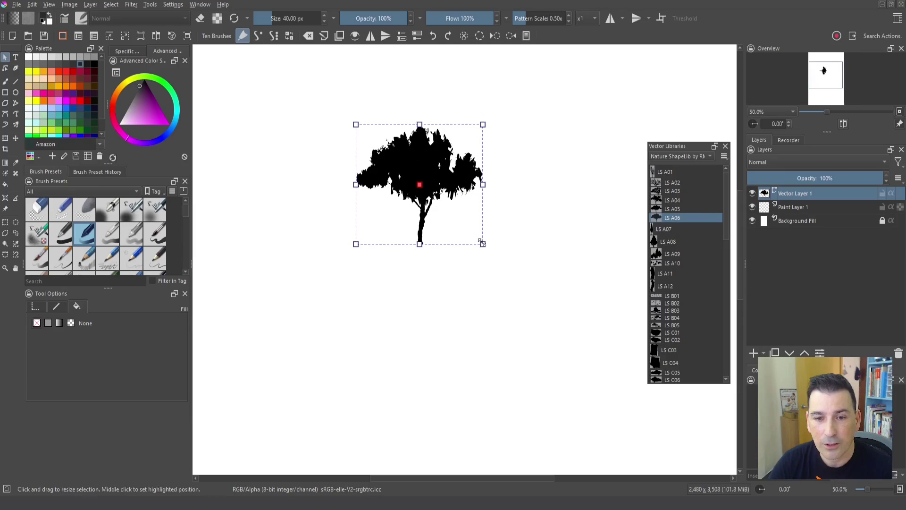
Mirror the tree horizontally and then vertically
right_click(435, 170)
mouse_move(542, 185)
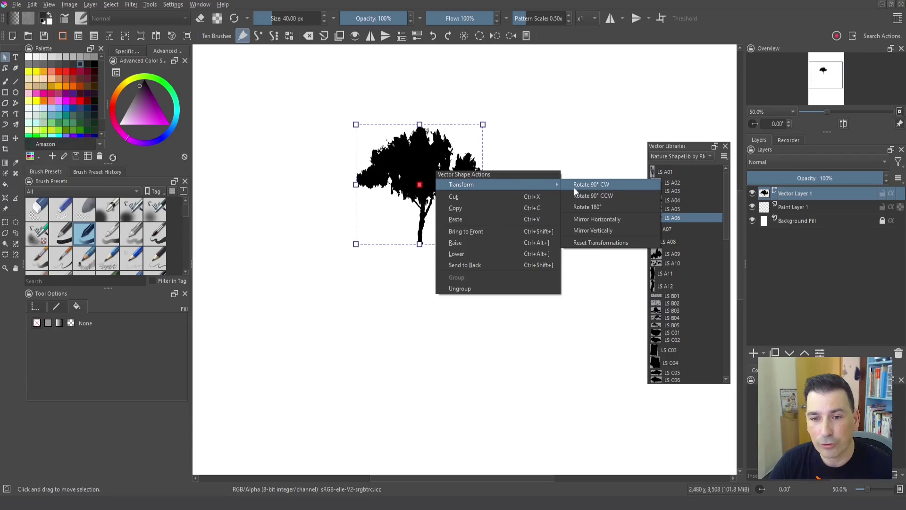
click(576, 219)
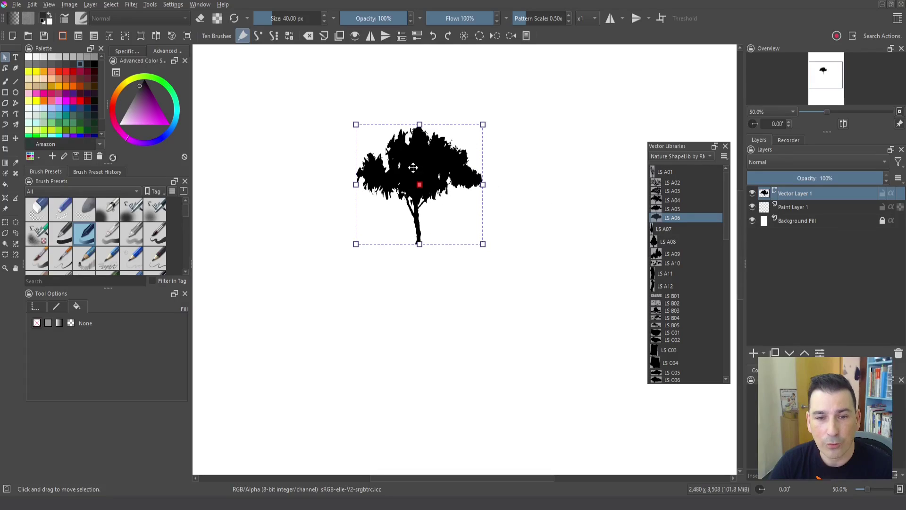
right_click(432, 165)
mouse_move(485, 184)
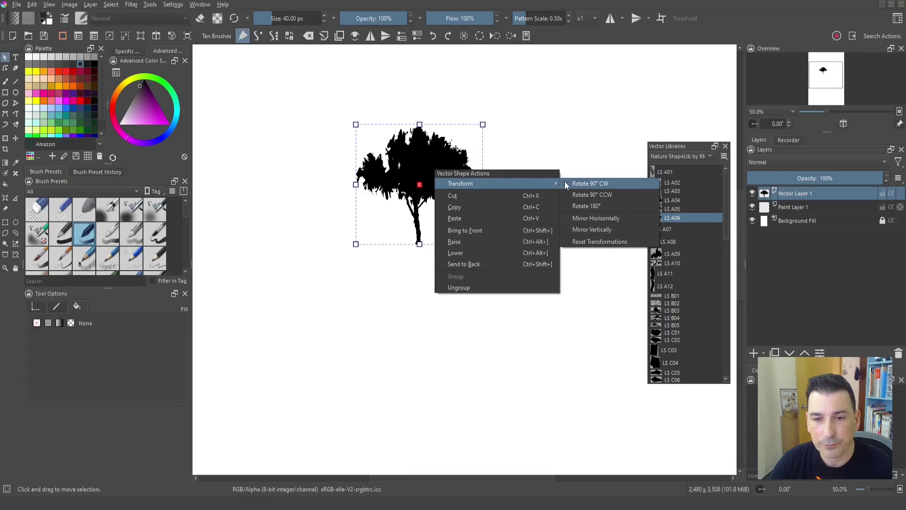
click(580, 230)
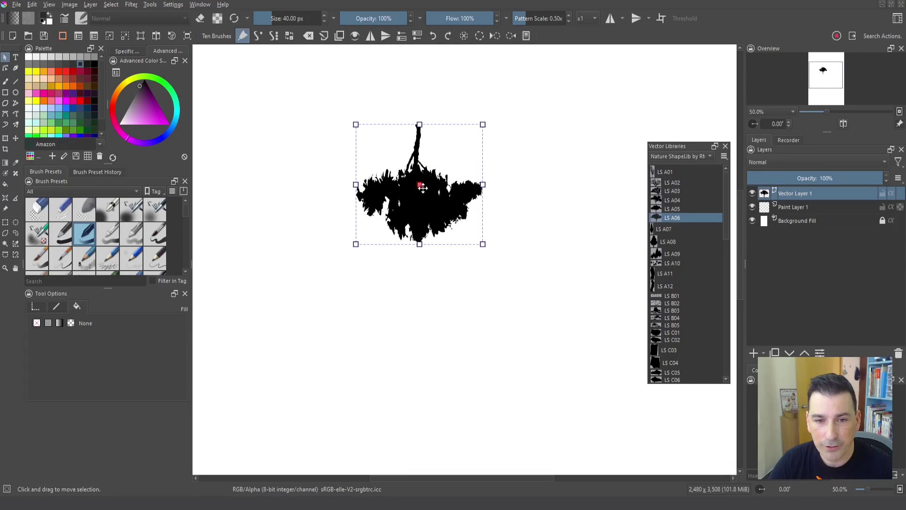
Shrink the flipped tree, then apply Reset Transformations to restore its original shape
drag(483, 243, 403, 157)
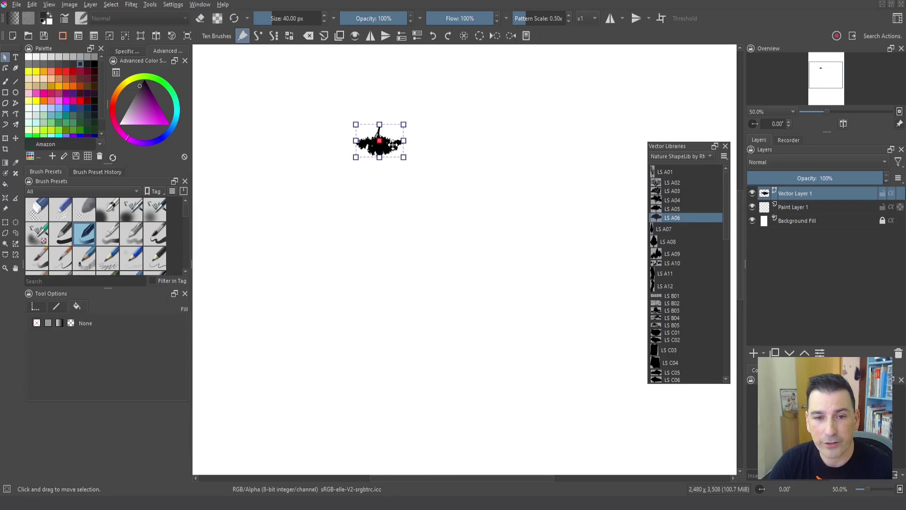
right_click(397, 150)
mouse_move(468, 164)
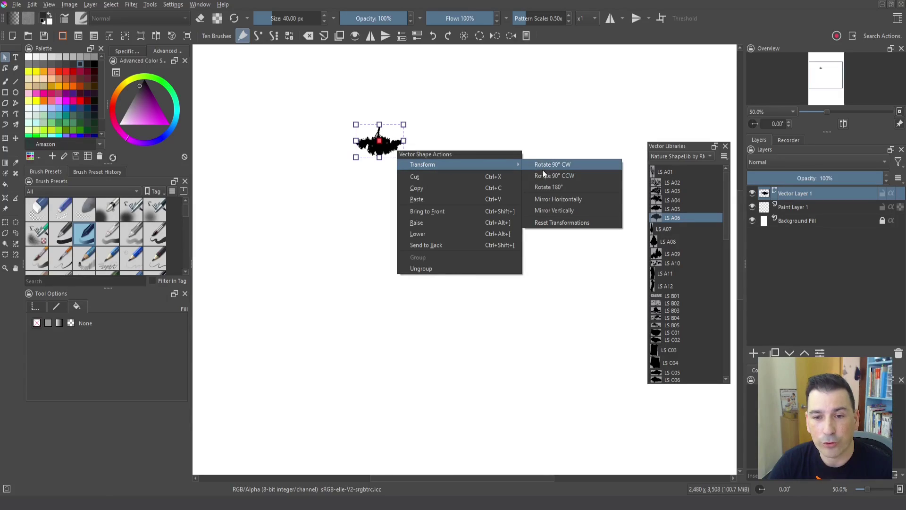
click(548, 225)
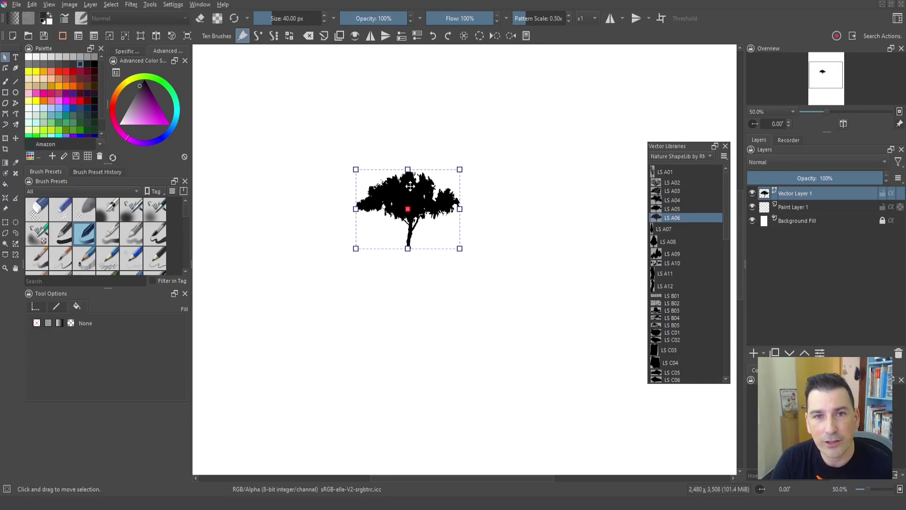
Add a second LS A06 tree and paste a copy of the left tree further left
drag(672, 217, 498, 196)
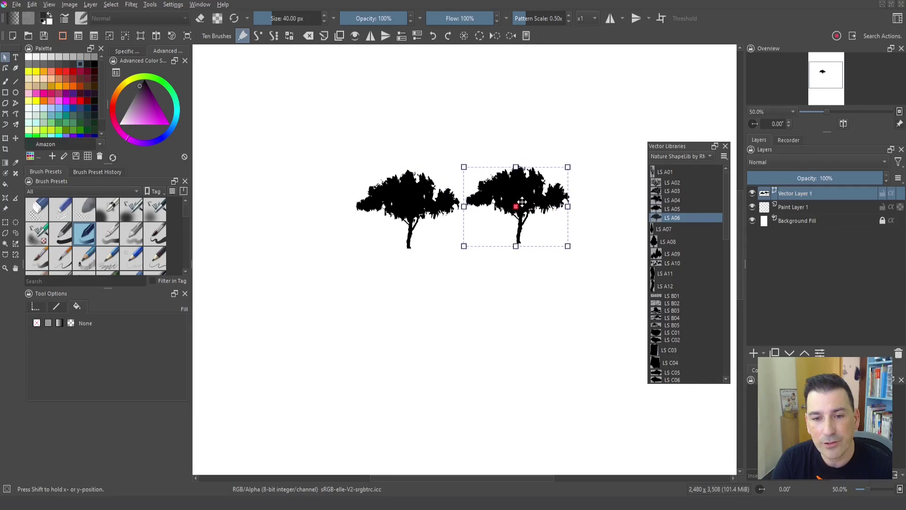
drag(726, 228, 724, 308)
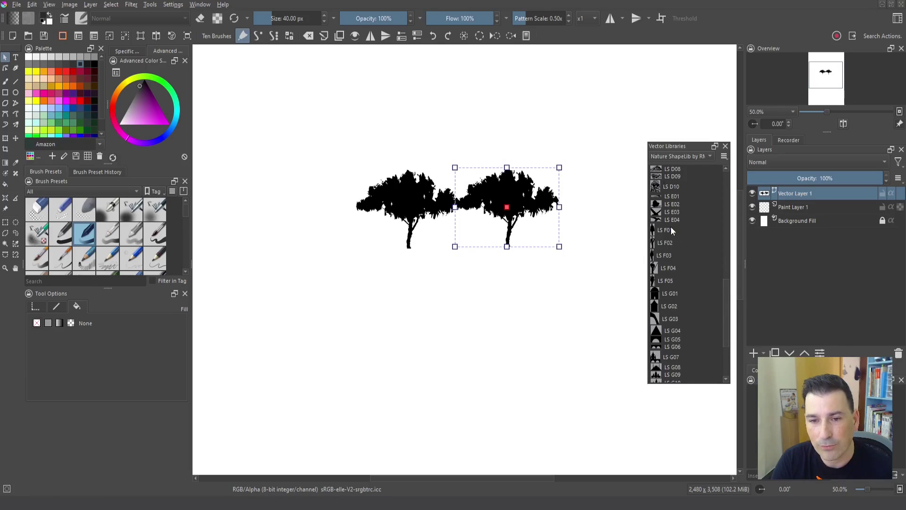
click(397, 200)
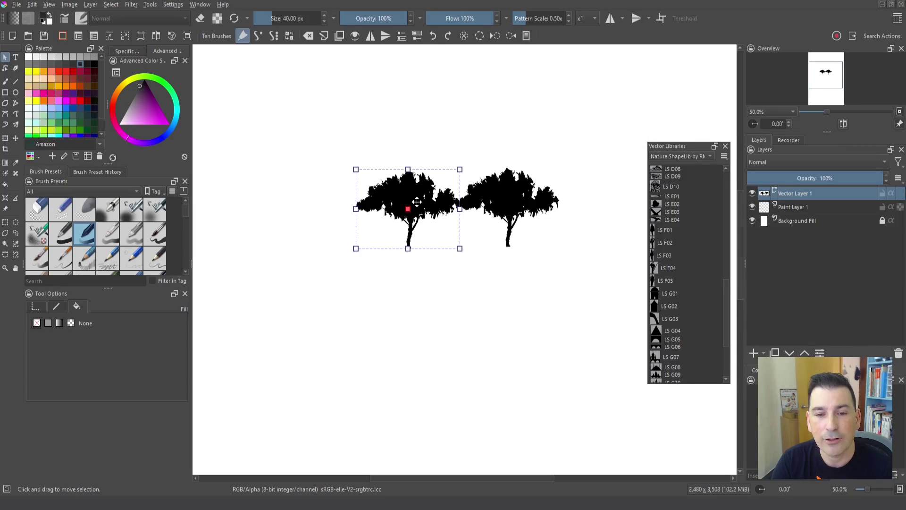
key(ctrl+c)
key(ctrl+v)
drag(414, 202, 319, 188)
Copy and paste another tree below the others, reshaping it narrower and taller
right_click(418, 202)
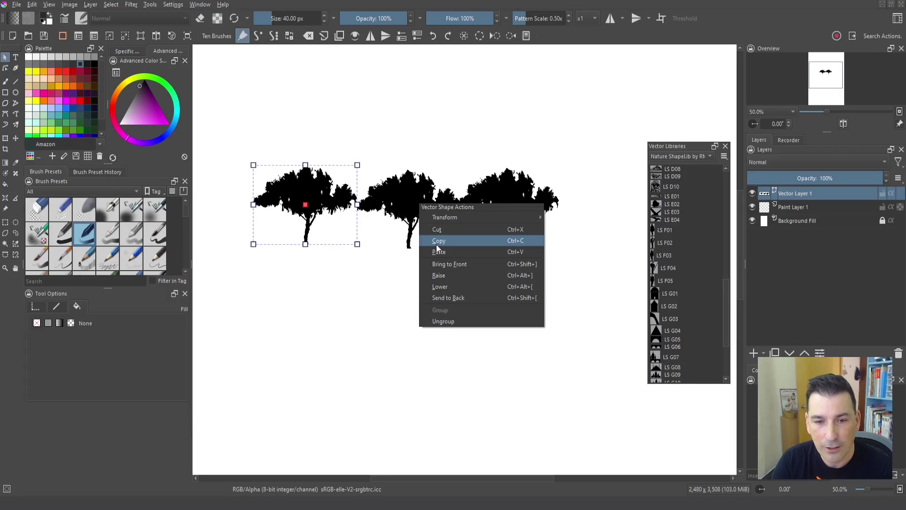
click(436, 245)
right_click(412, 197)
click(434, 253)
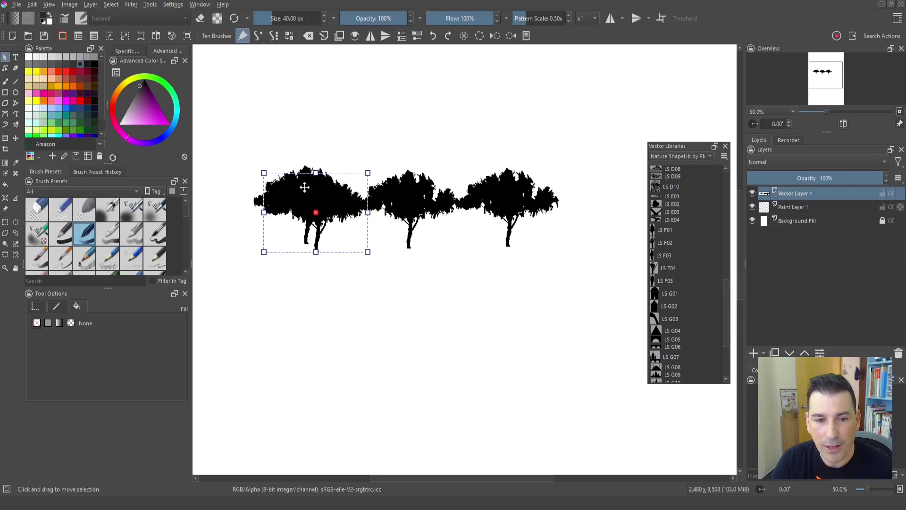
drag(306, 189, 452, 250)
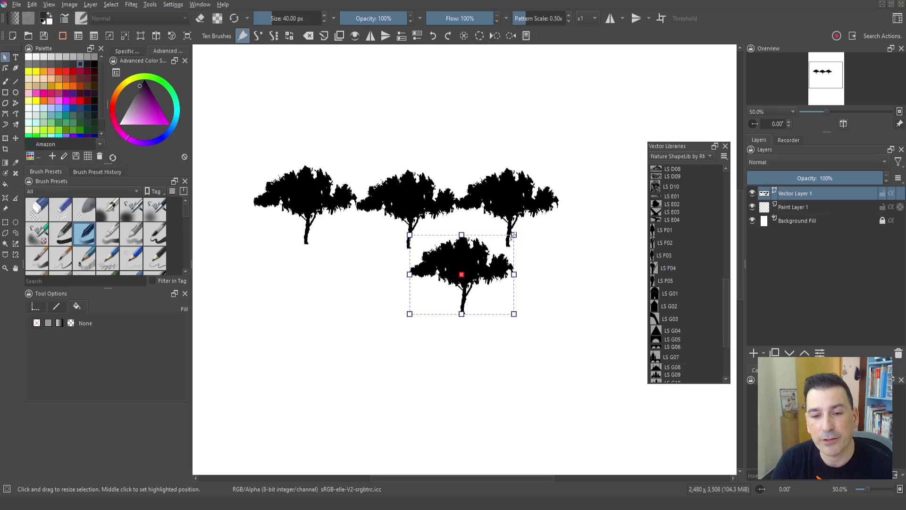
drag(513, 235, 490, 214)
Paste one more tree and arrange three trees into one overlapping row, then deselect
right_click(453, 251)
click(475, 304)
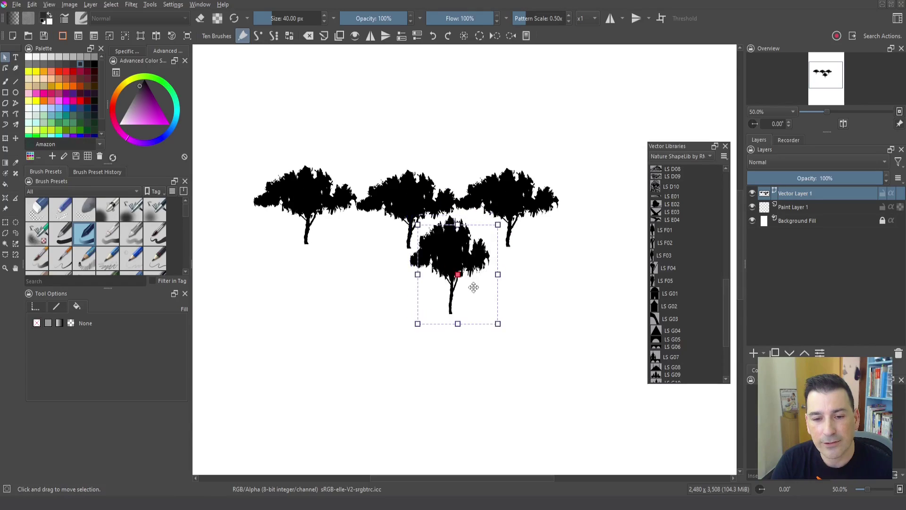
drag(474, 283, 595, 271)
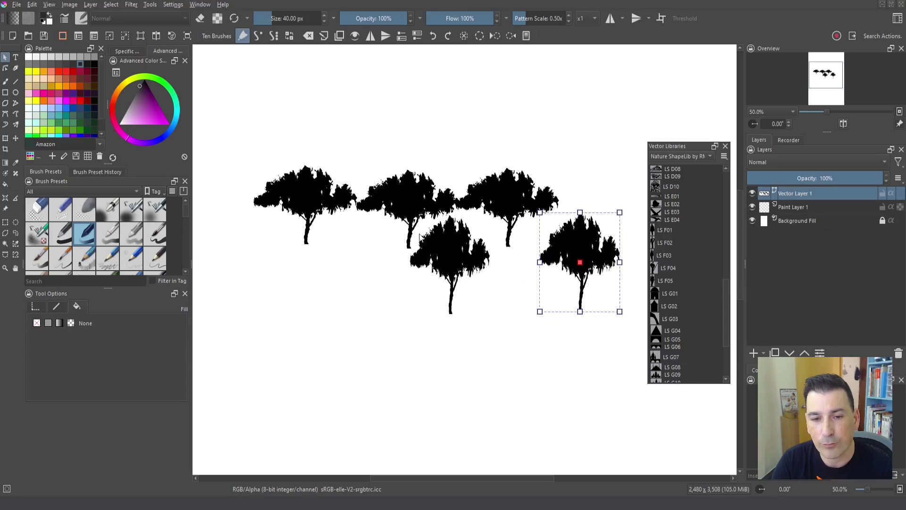
drag(457, 283, 389, 247)
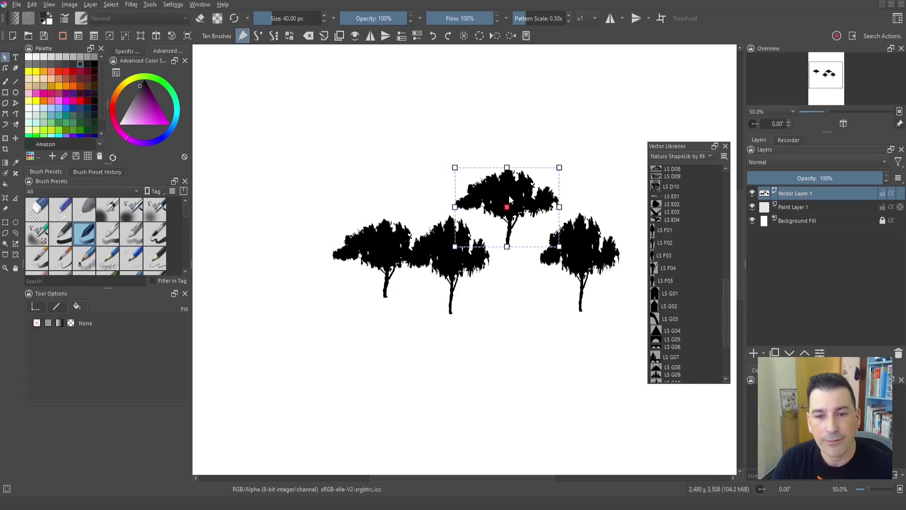
drag(511, 198, 520, 249)
click(439, 239)
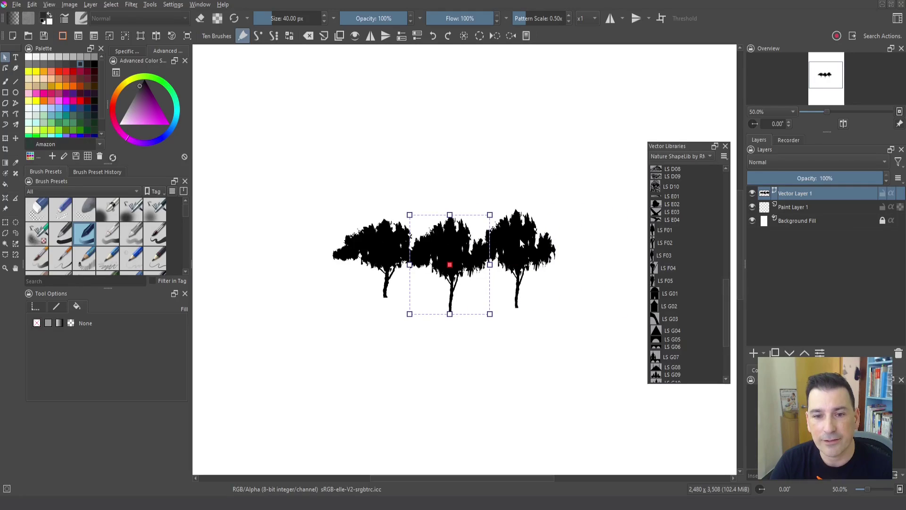
key(ctrl+shift+a)
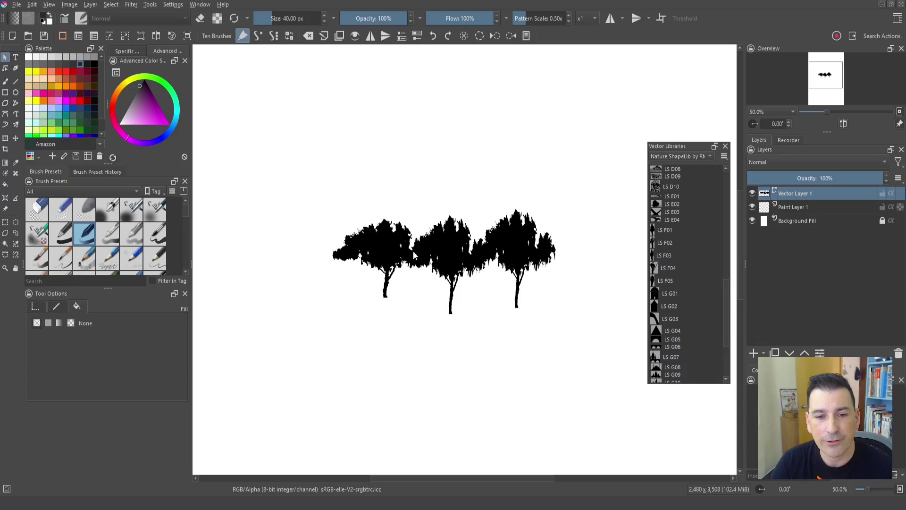
Ungroup the right tree, then select all three trees and ungroup them
click(517, 250)
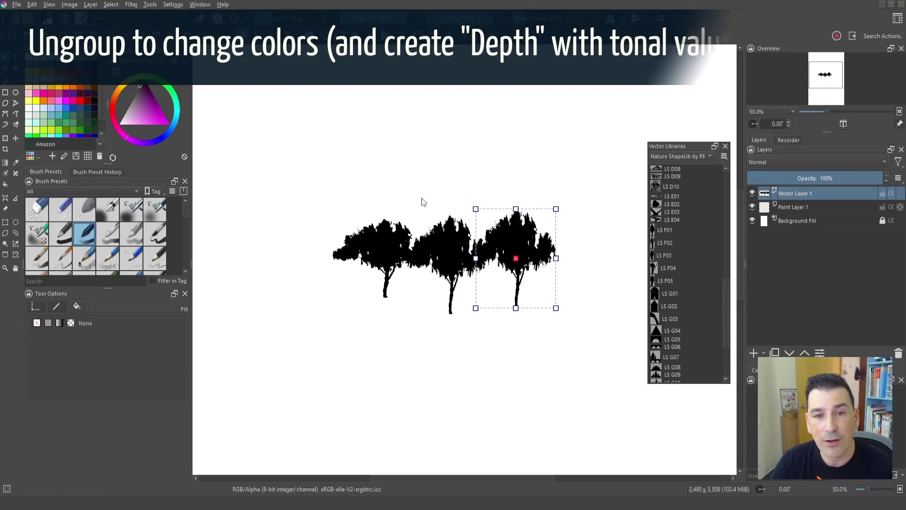
right_click(516, 249)
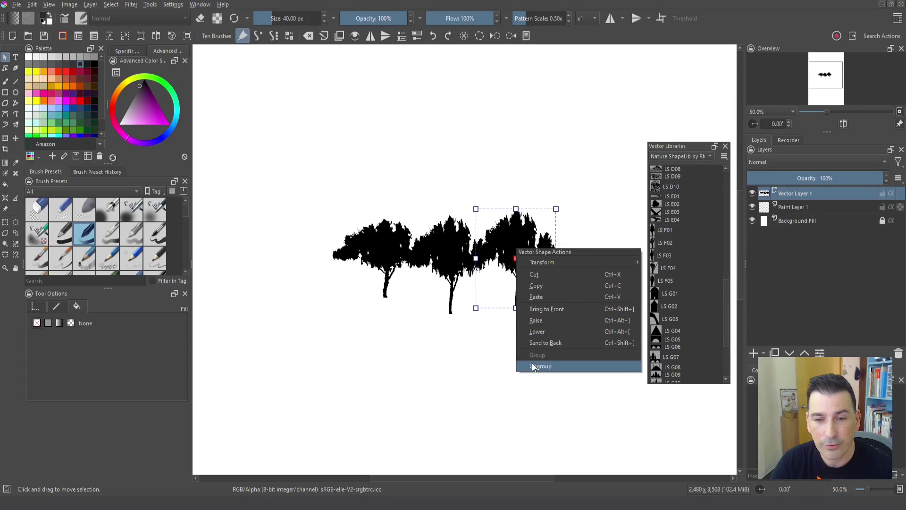
click(534, 366)
click(479, 331)
drag(324, 193, 584, 359)
right_click(524, 247)
click(551, 377)
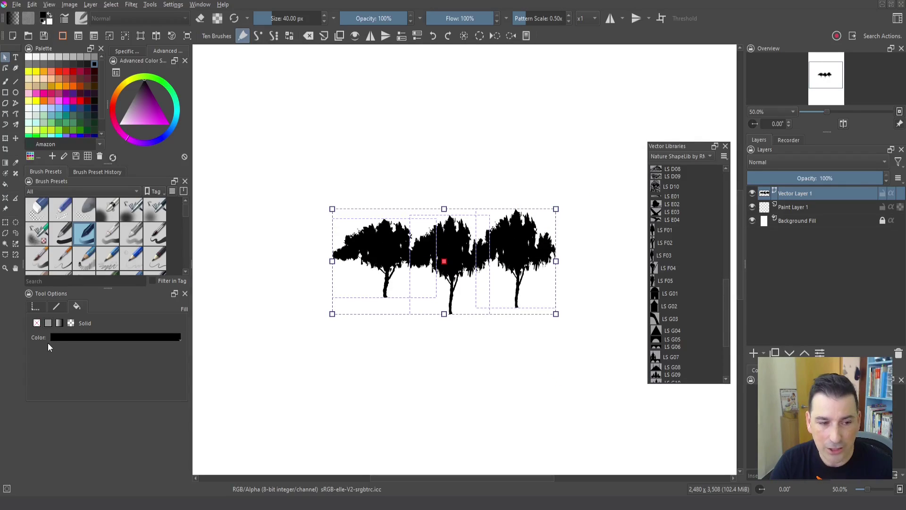
Fill the trees with a greyish tone and darken the right tree to dark grey
click(153, 337)
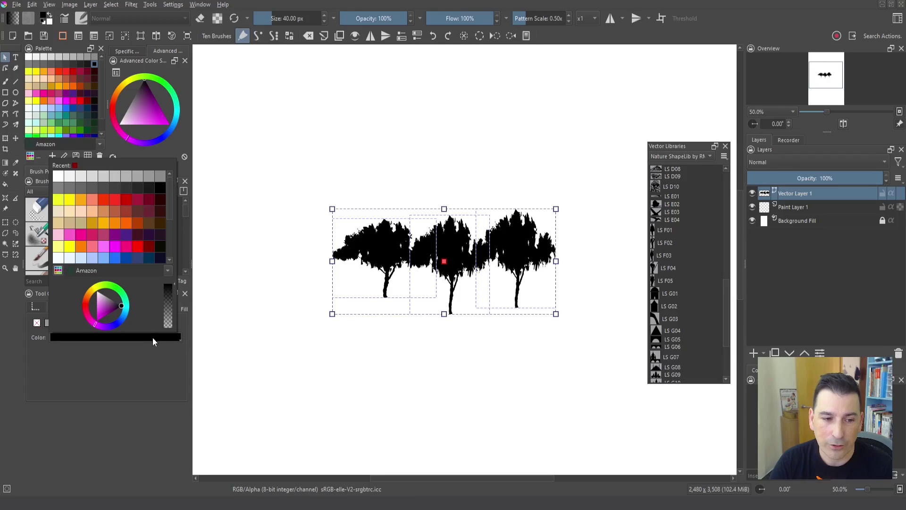
click(137, 222)
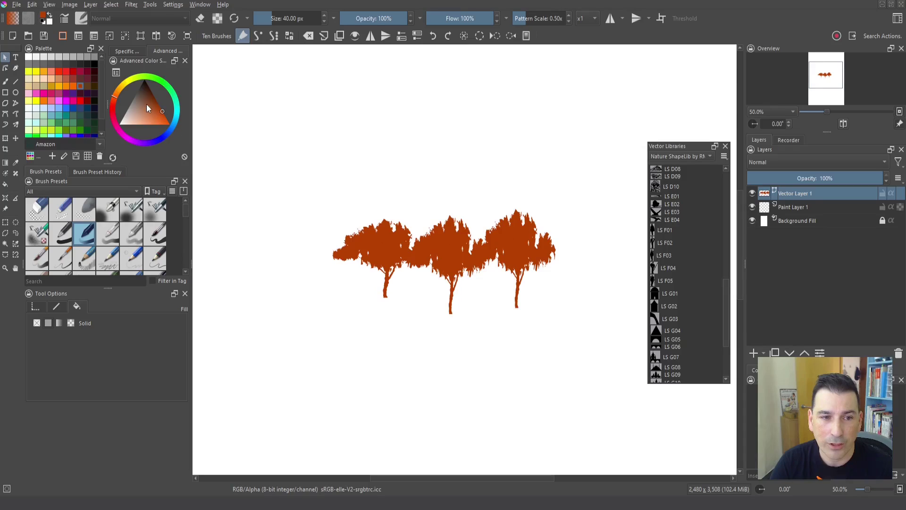
key(ctrl+a)
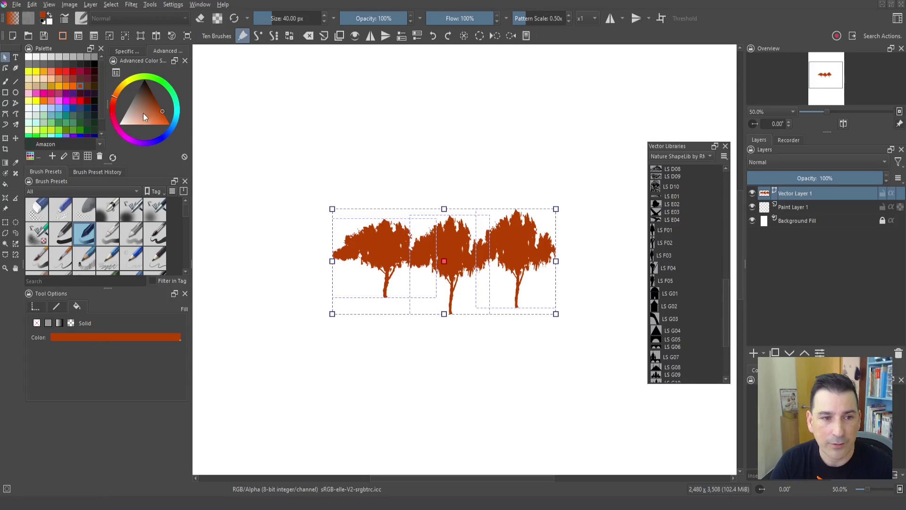
mouse_move(142, 114)
mouse_down()
mouse_move(134, 117)
mouse_move(141, 103)
mouse_move(134, 121)
mouse_move(140, 109)
mouse_up()
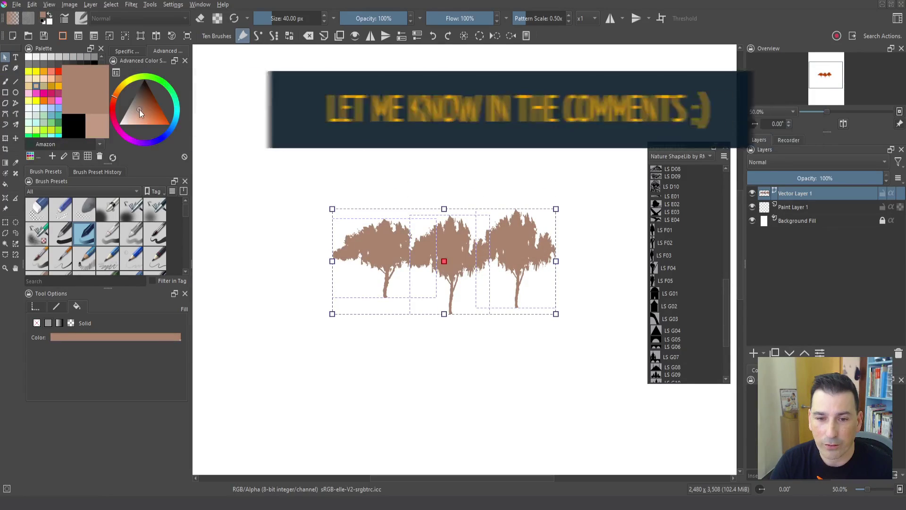
click(308, 196)
click(517, 249)
mouse_move(160, 118)
mouse_down()
mouse_move(136, 93)
mouse_move(120, 114)
mouse_up()
Select all three trees and enlarge them together
click(440, 250)
click(374, 243)
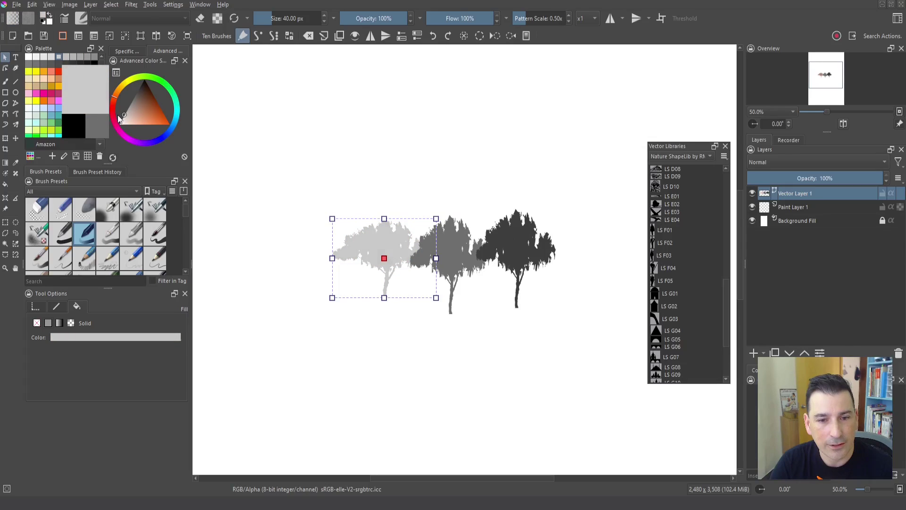
click(415, 213)
click(517, 249)
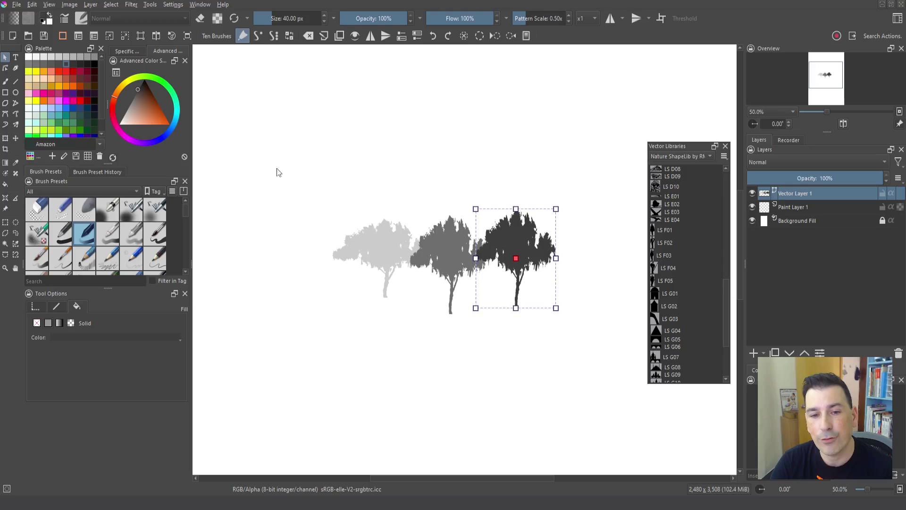
drag(281, 171, 583, 364)
drag(556, 208, 574, 160)
Move the mid-grey tree to the far left and bring the slightly shrunk dark tree closer
click(573, 159)
click(485, 231)
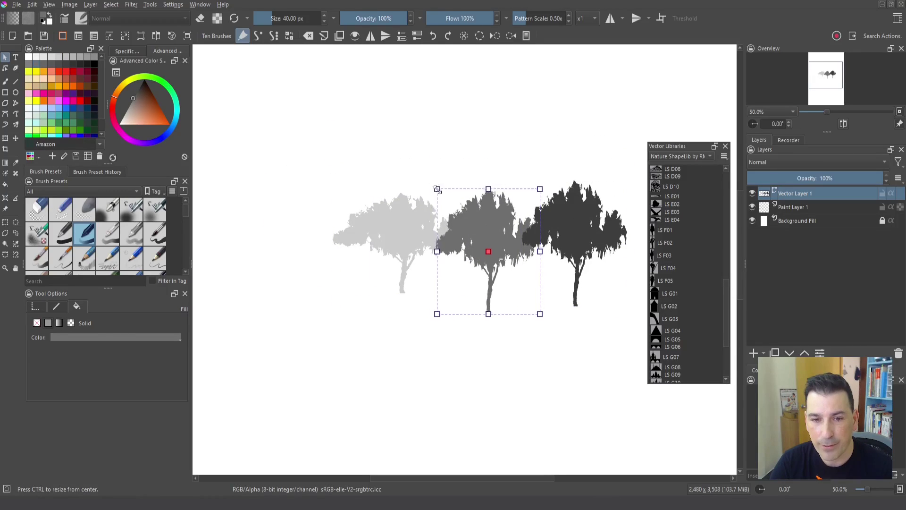
drag(453, 208, 272, 196)
click(553, 231)
drag(556, 220, 495, 214)
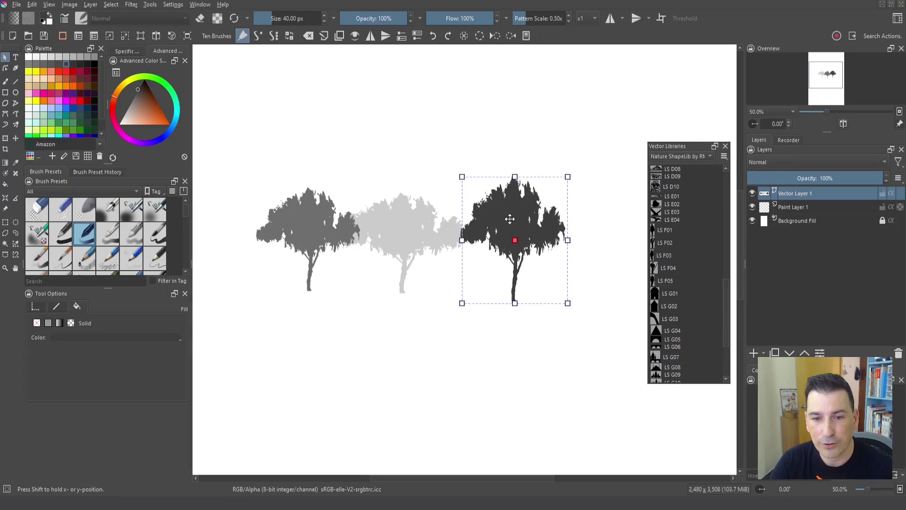
drag(566, 175, 556, 203)
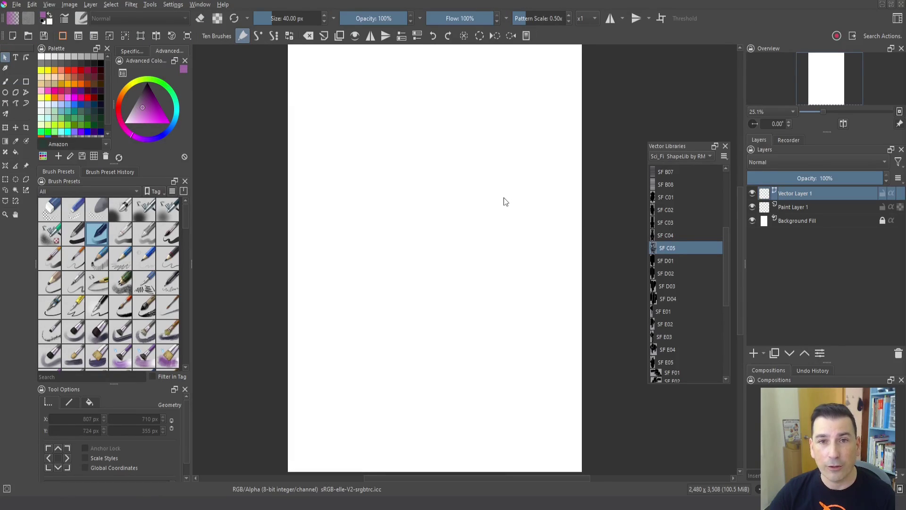
Place the SF C05 symbol on the page, ungroup it, and split it via Logical Operations
drag(654, 247, 465, 197)
drag(453, 145, 431, 151)
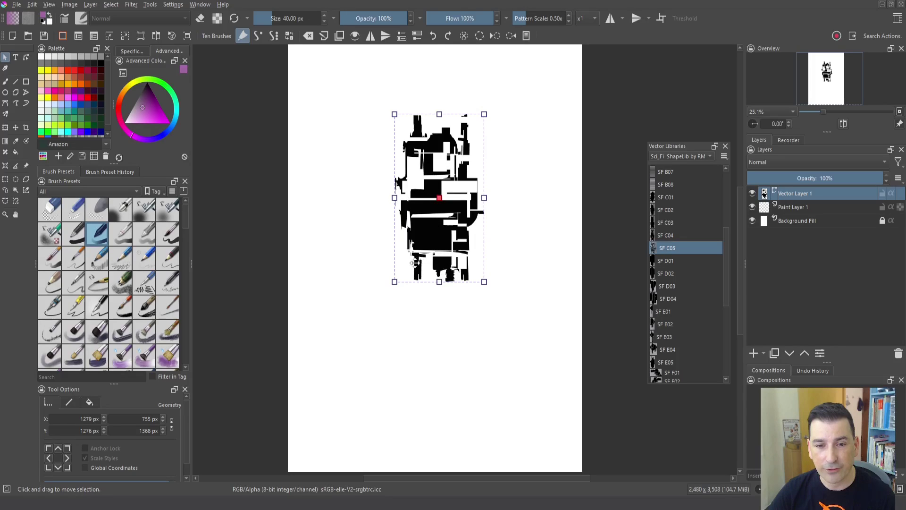
right_click(441, 146)
click(501, 266)
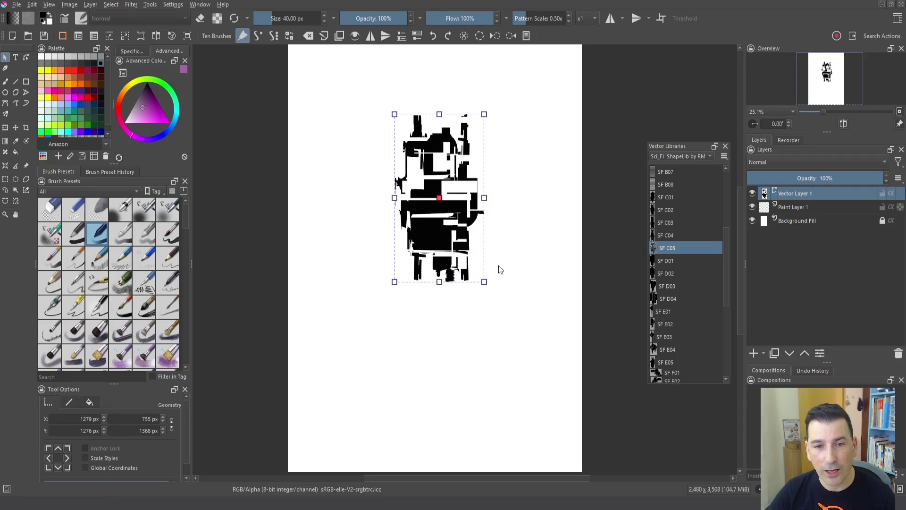
right_click(446, 171)
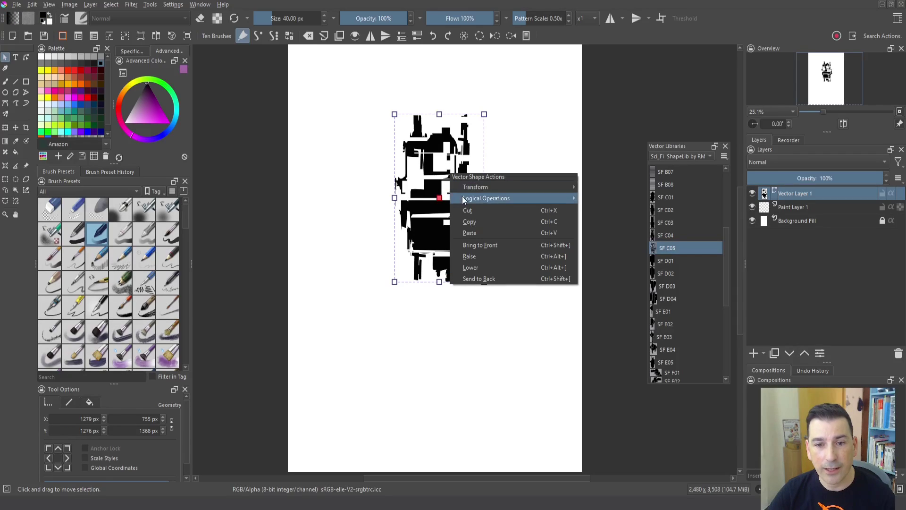
mouse_move(462, 201)
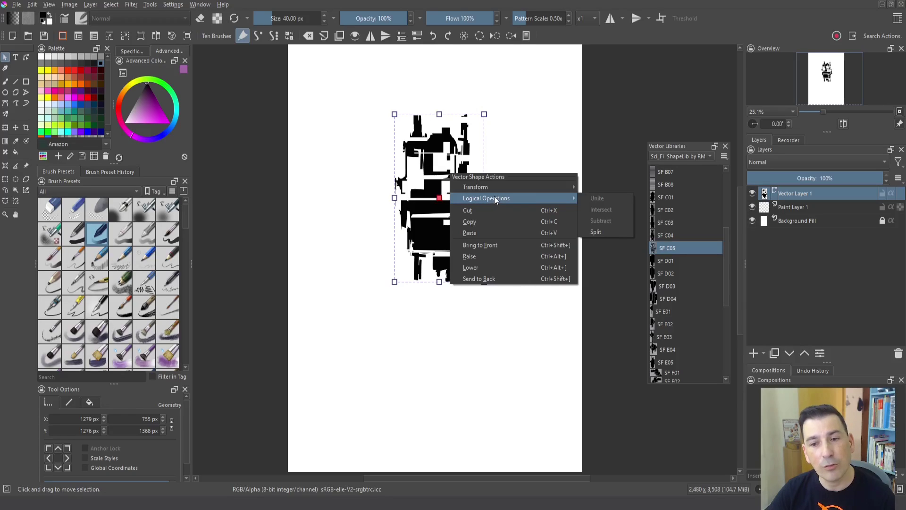
click(599, 233)
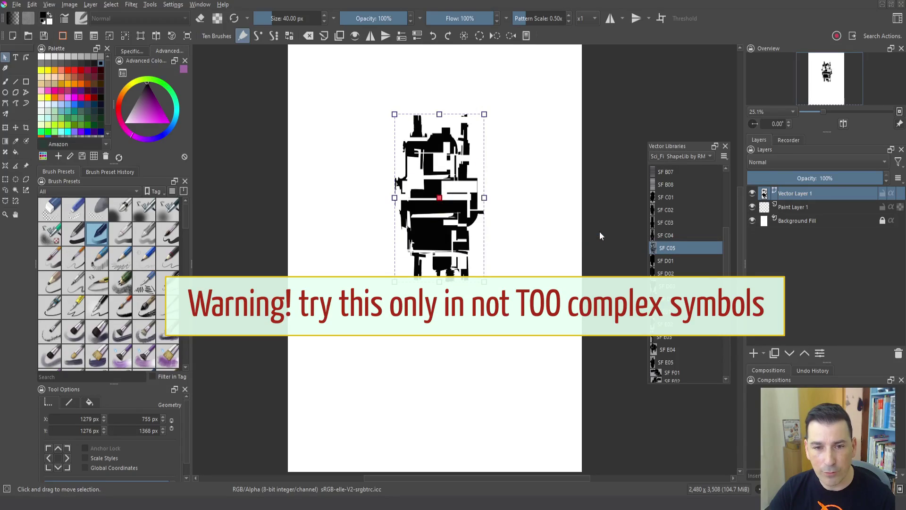
Pull the upper pieces up-left and move the leg pieces upward
click(517, 211)
drag(387, 98, 500, 205)
drag(446, 144, 376, 138)
drag(378, 206, 499, 277)
drag(467, 249, 397, 171)
Move the upper figure, then duplicate it with Ctrl+C/Ctrl+V and scale the copy tall and narrow
click(324, 111)
drag(318, 95, 407, 188)
drag(364, 126, 314, 133)
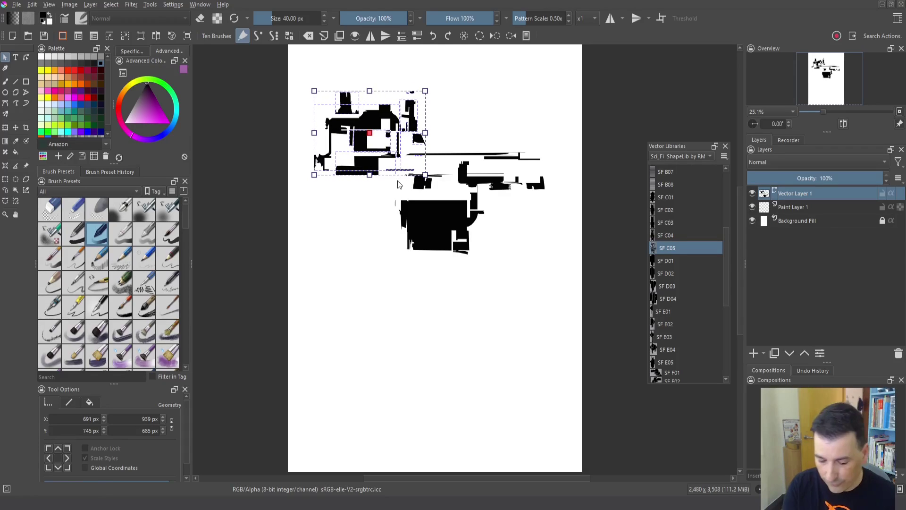
key(ctrl+c)
key(ctrl+v)
drag(435, 217, 379, 216)
drag(362, 174, 361, 65)
scroll(359, 141, up, 2)
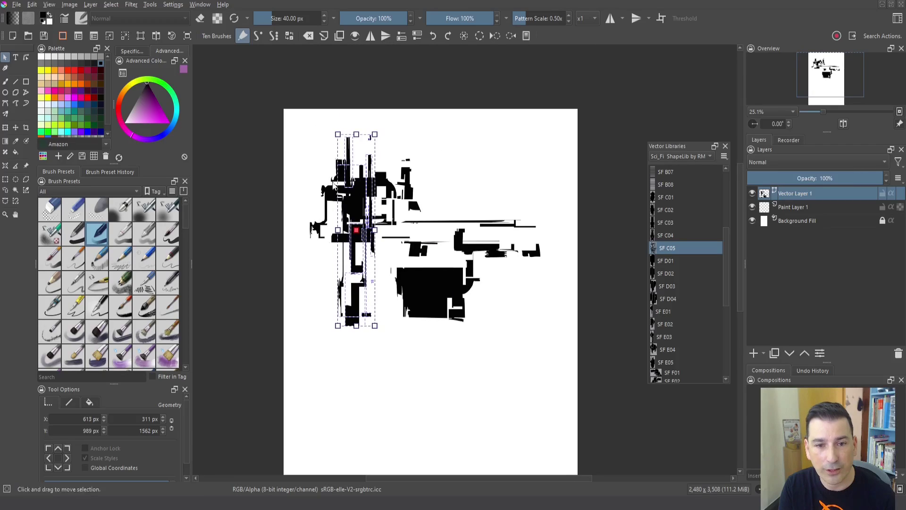
drag(354, 203, 378, 241)
Lower some piece groups and move the big black shape right, stretching it wider
click(373, 187)
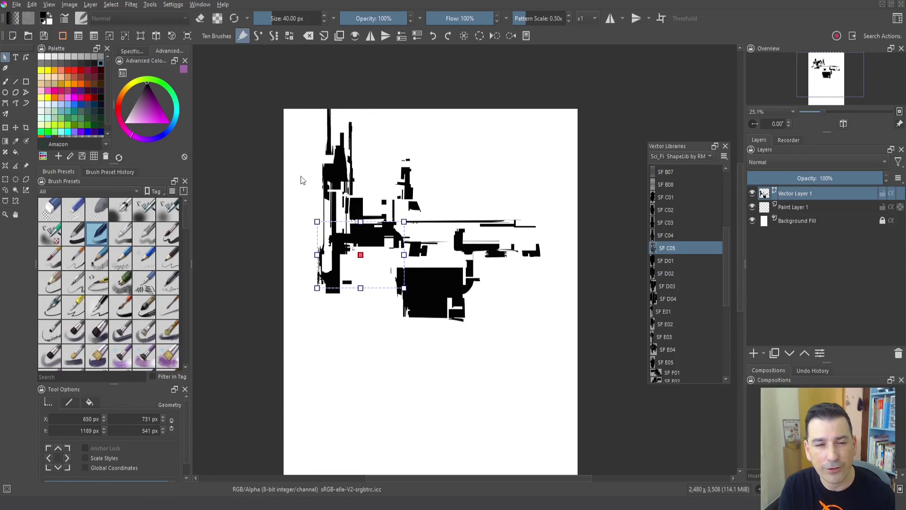
drag(296, 150, 427, 218)
drag(411, 177, 420, 232)
drag(424, 297, 605, 270)
drag(457, 267, 439, 262)
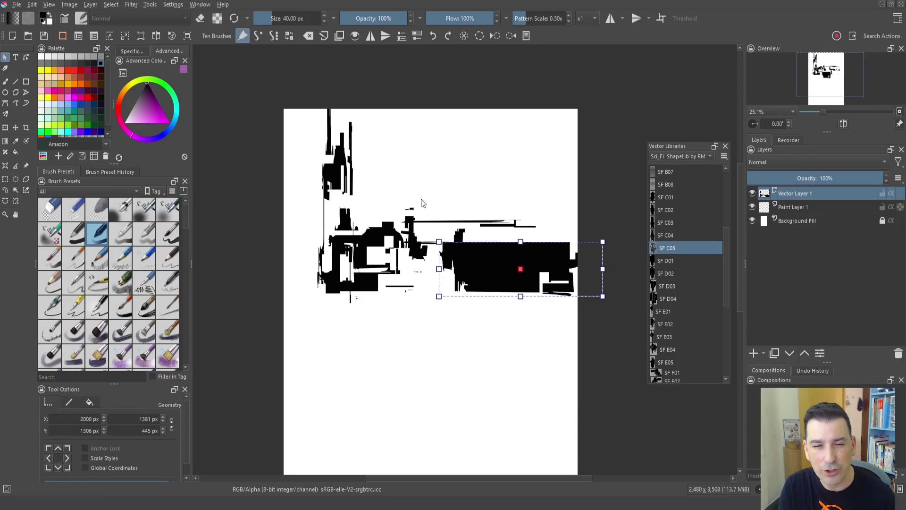
click(441, 203)
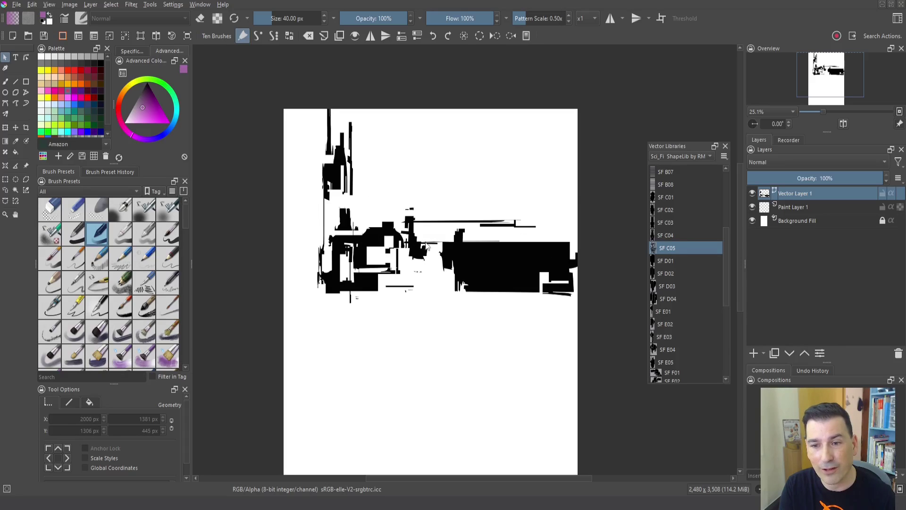
Fill the sci-fi shapes with grey
key(ctrl+z)
key(ctrl+z)
key(ctrl+z)
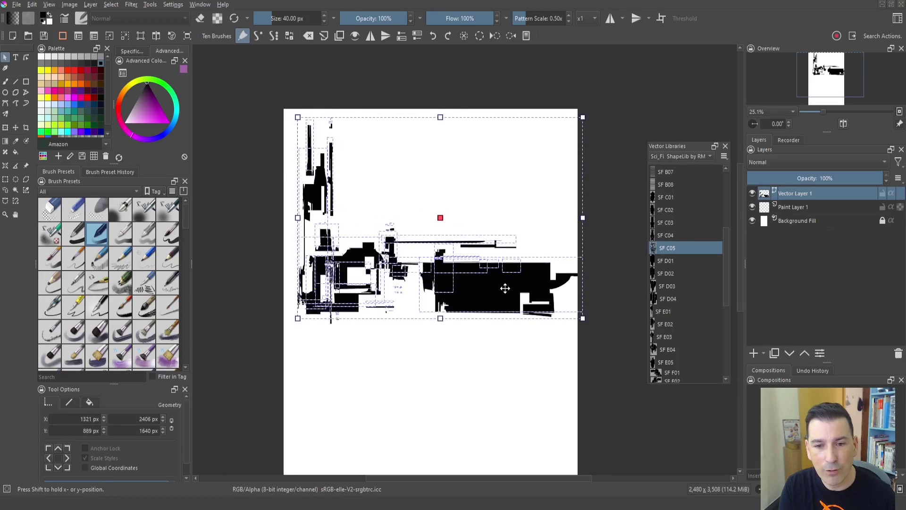
right_click(470, 302)
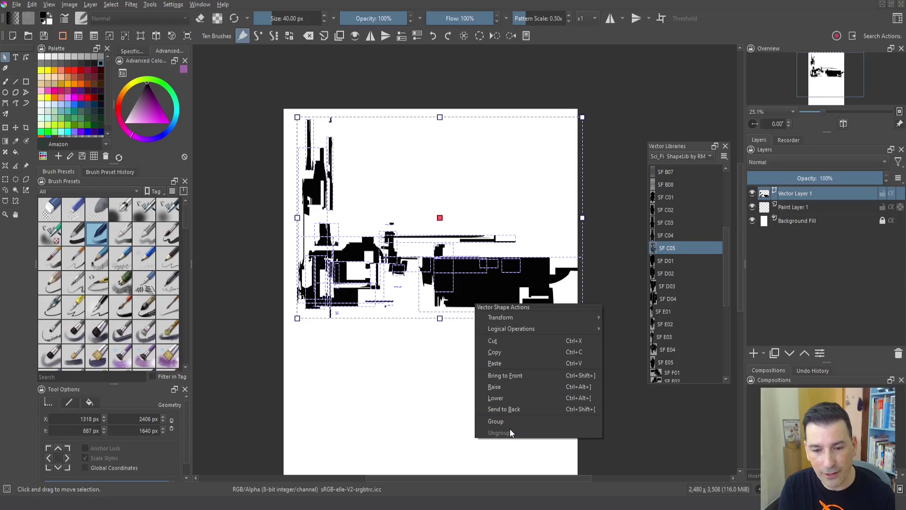
drag(144, 108, 141, 100)
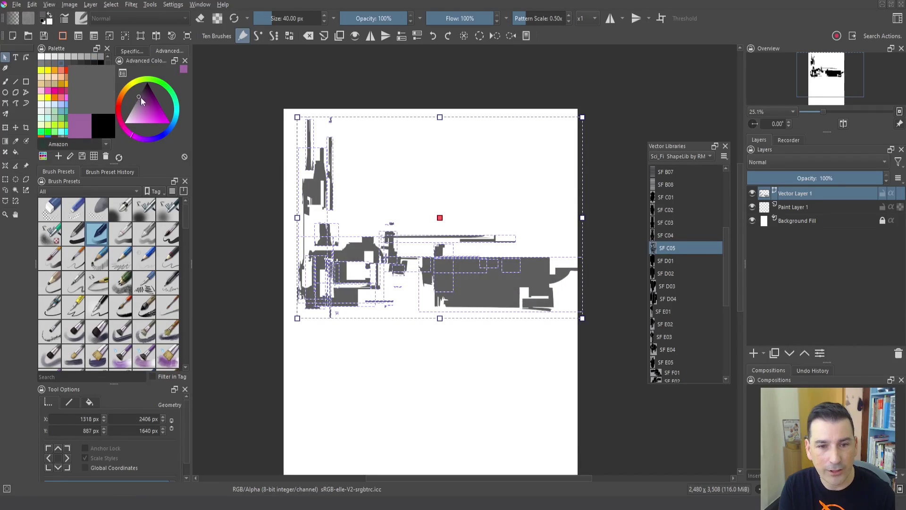
click(273, 189)
Select all the vector shapes, raise them, and enlarge them from a corner handle
drag(273, 105, 597, 340)
drag(527, 273, 526, 258)
drag(580, 101, 632, 63)
drag(570, 79, 570, 78)
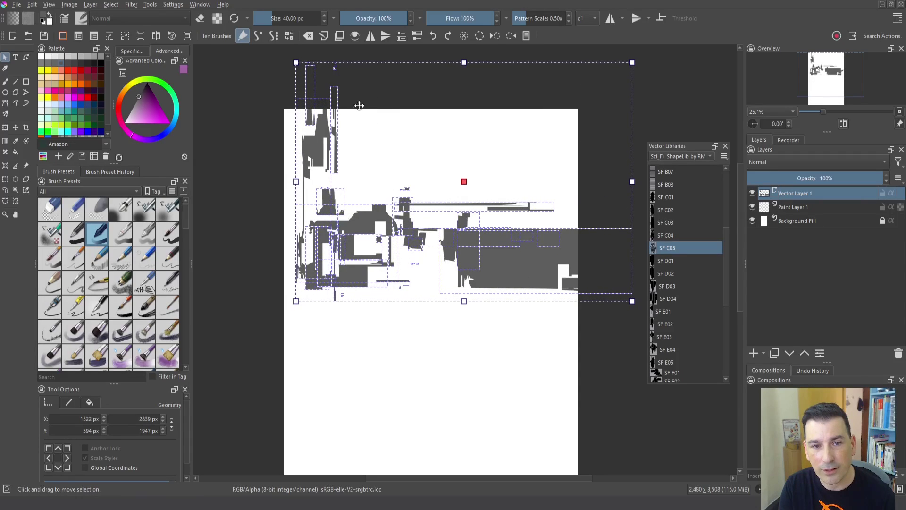
click(269, 130)
Move the middle band of shapes to the upper right and mirror it horizontally
drag(259, 101, 373, 163)
click(256, 191)
drag(256, 191, 571, 293)
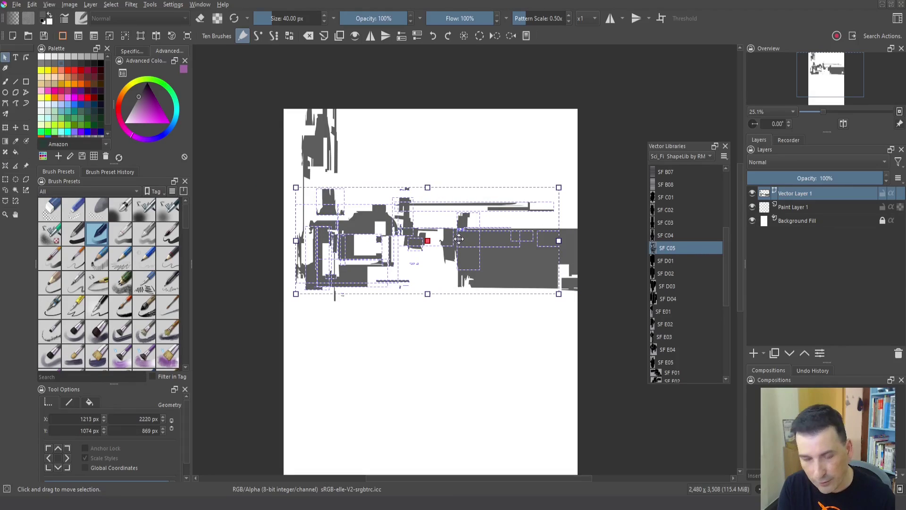
drag(455, 241, 520, 179)
right_click(526, 180)
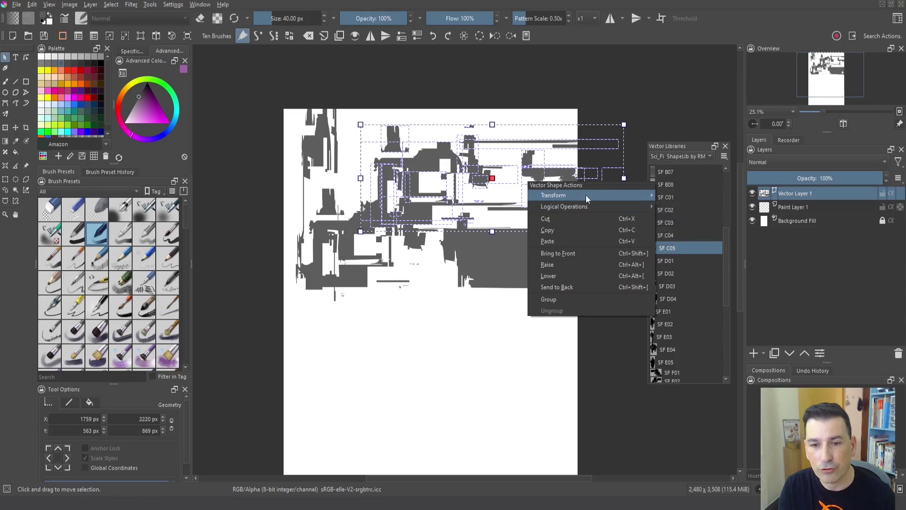
mouse_move(580, 195)
click(673, 230)
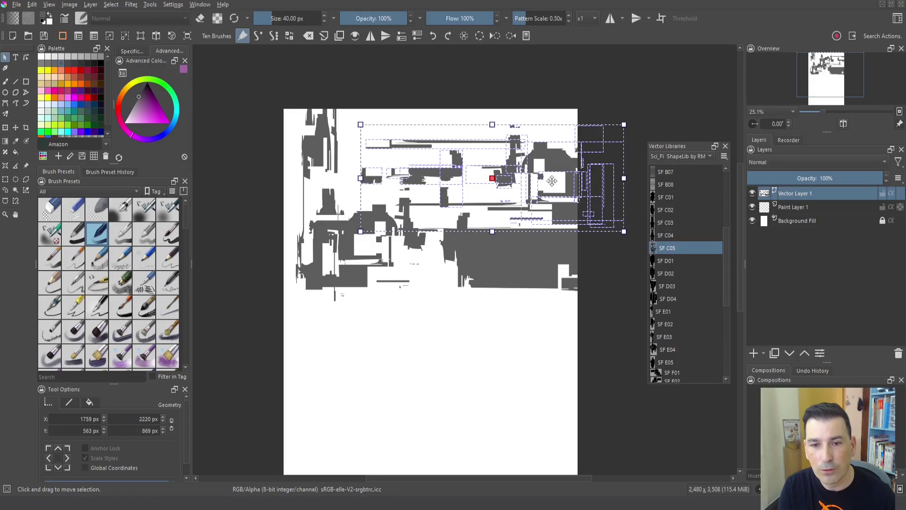
drag(557, 175, 568, 209)
click(602, 148)
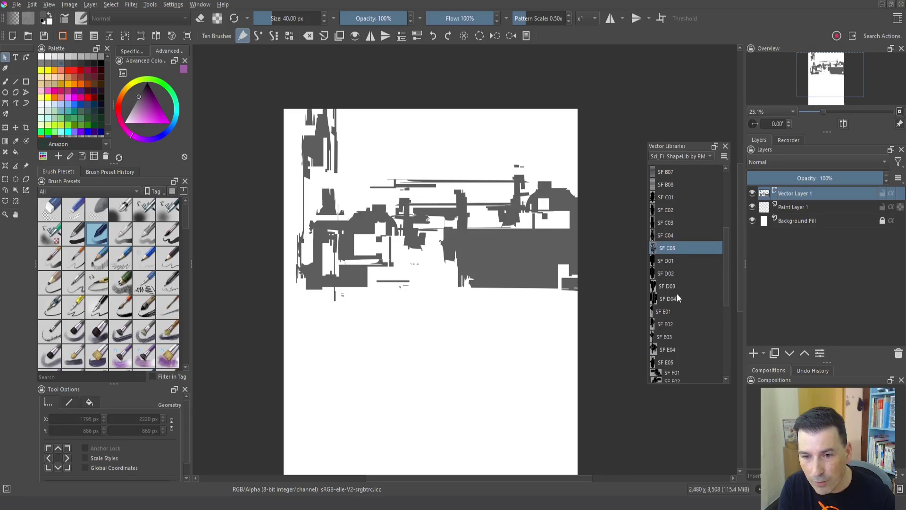
Place SF D04 on the page, rotate it horizontal, and shrink it leftward
drag(676, 296, 422, 289)
drag(464, 369, 498, 247)
drag(422, 283, 380, 275)
drag(427, 325, 384, 297)
Add SF E02 on the left, scale it to about half, then stretch it much wider
drag(653, 325, 348, 217)
drag(426, 200, 366, 218)
drag(293, 301, 406, 182)
click(392, 255)
drag(385, 223, 519, 240)
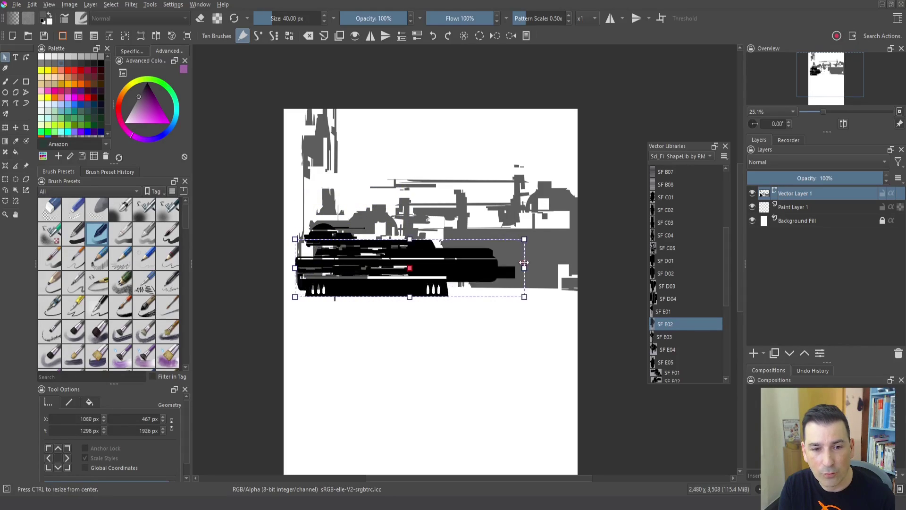
click(461, 314)
click(387, 269)
drag(387, 268, 395, 269)
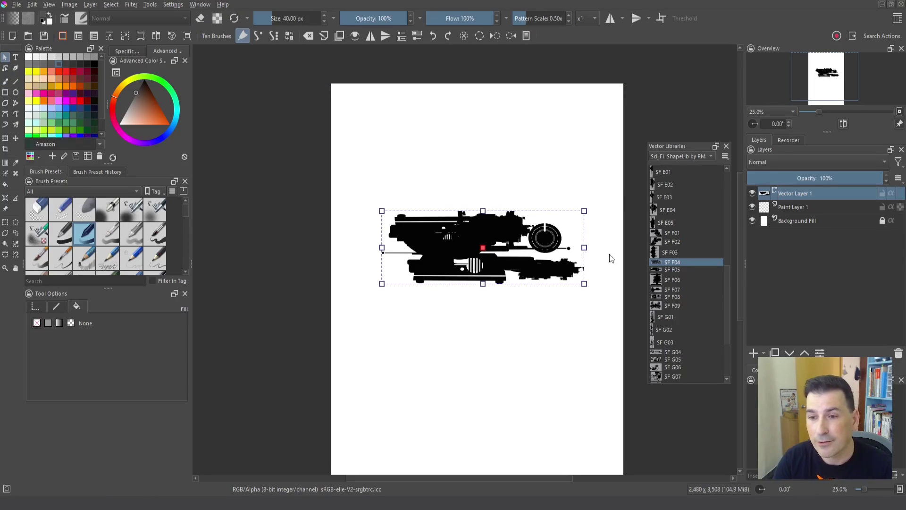
Make Vector Layer 1 a Quick Clipping Group and insert P1030208.JPG as a new layer inside it
right_click(787, 193)
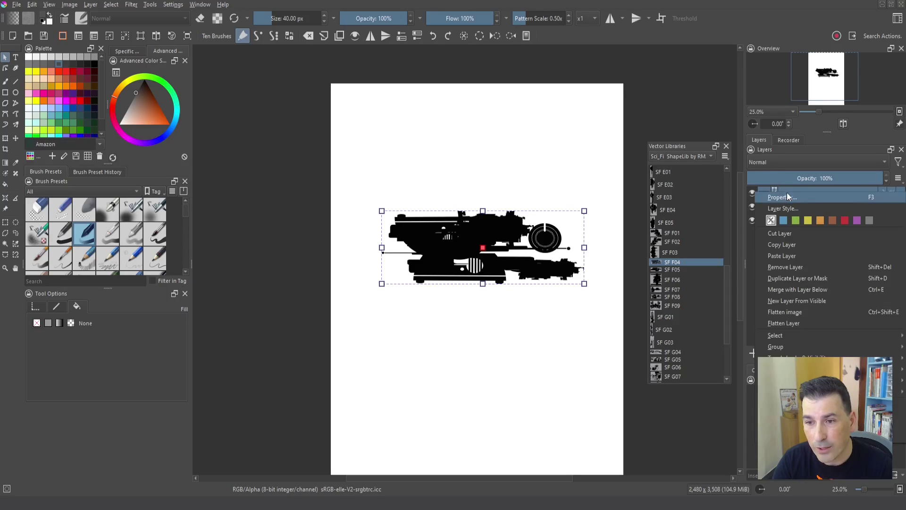
mouse_move(803, 348)
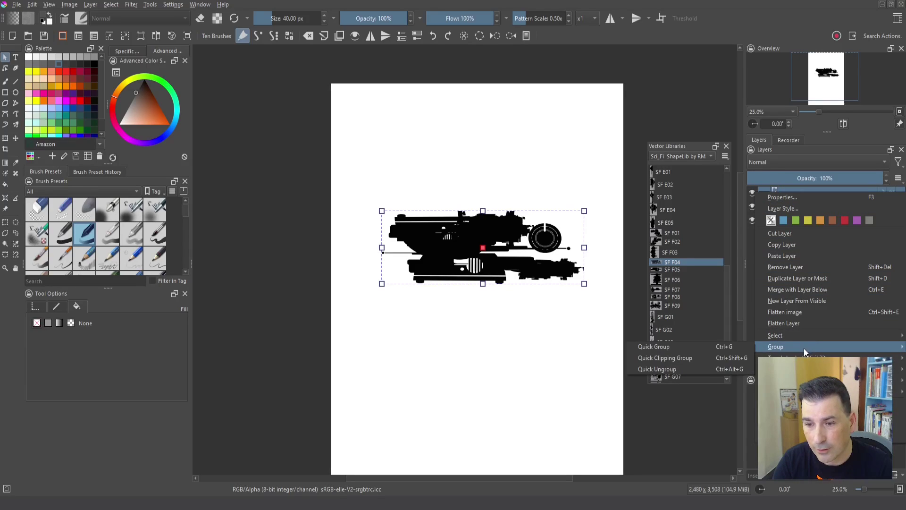
click(697, 357)
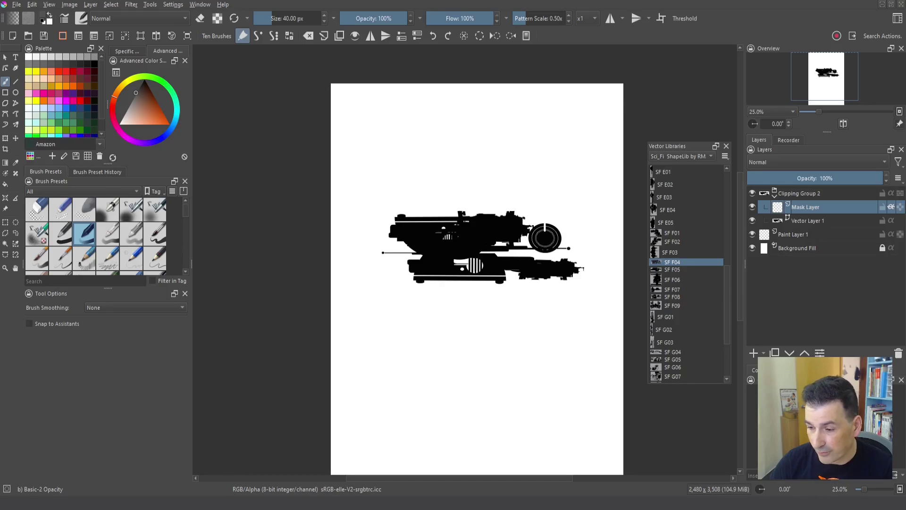
drag(672, 262, 504, 231)
click(514, 236)
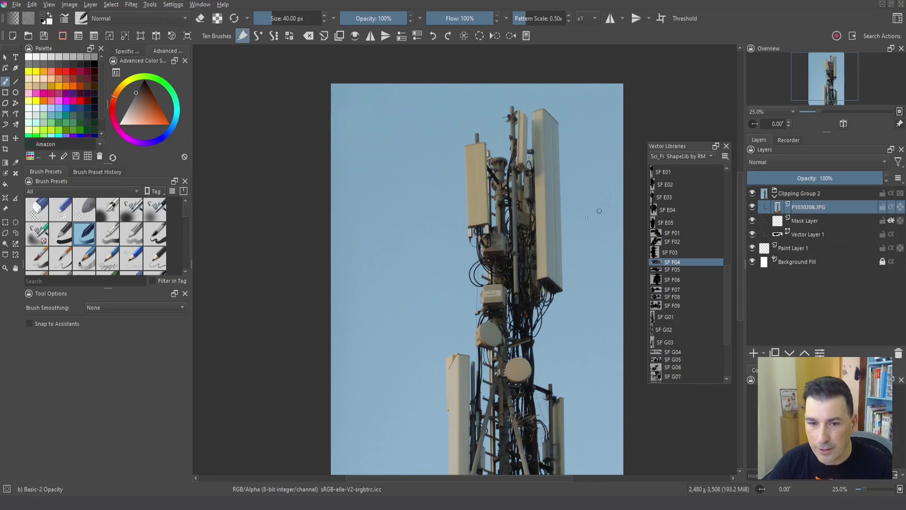
Shrink and move the tower photo over the ship, enable Inherit Alpha, and set opacity to 77%
click(803, 179)
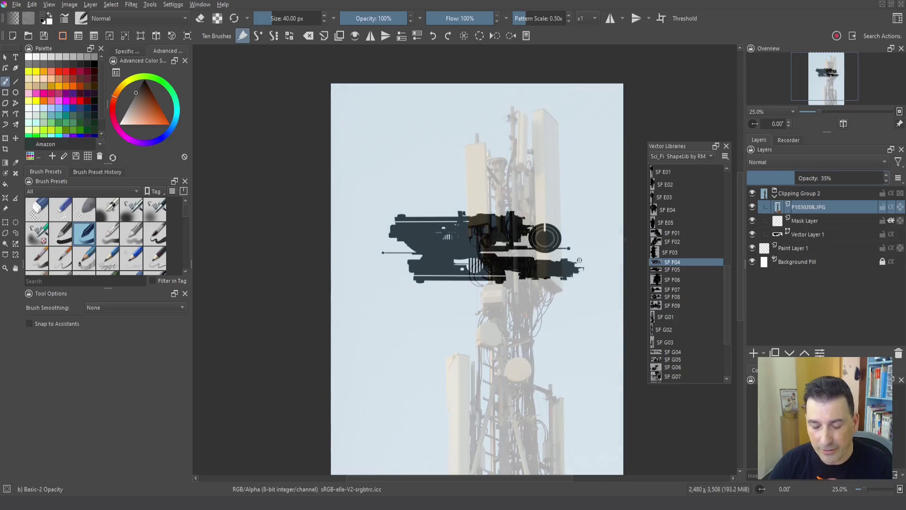
key(ctrl+t)
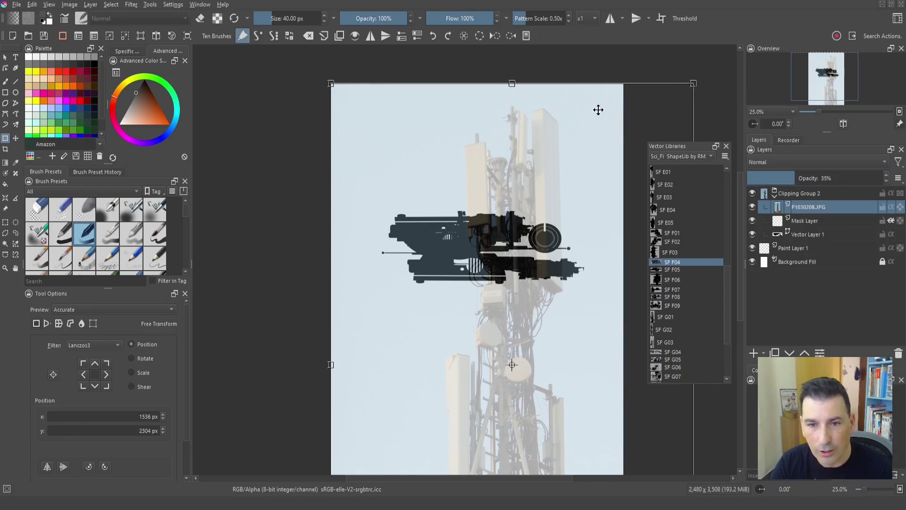
drag(690, 87, 476, 277)
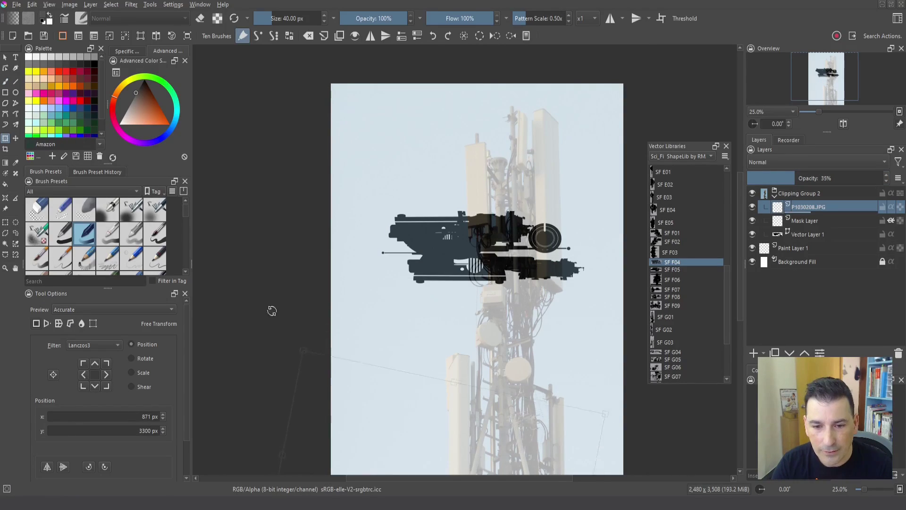
drag(463, 415, 484, 198)
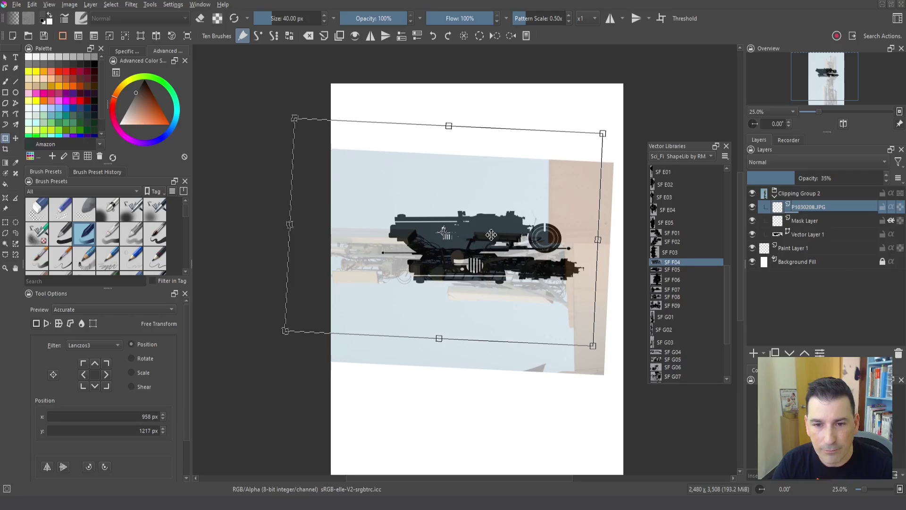
key(ctrl+z)
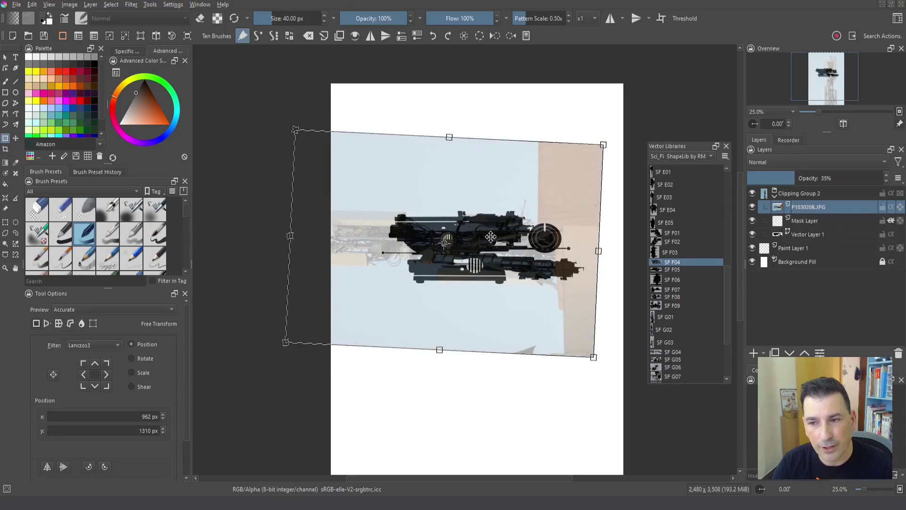
key(Return)
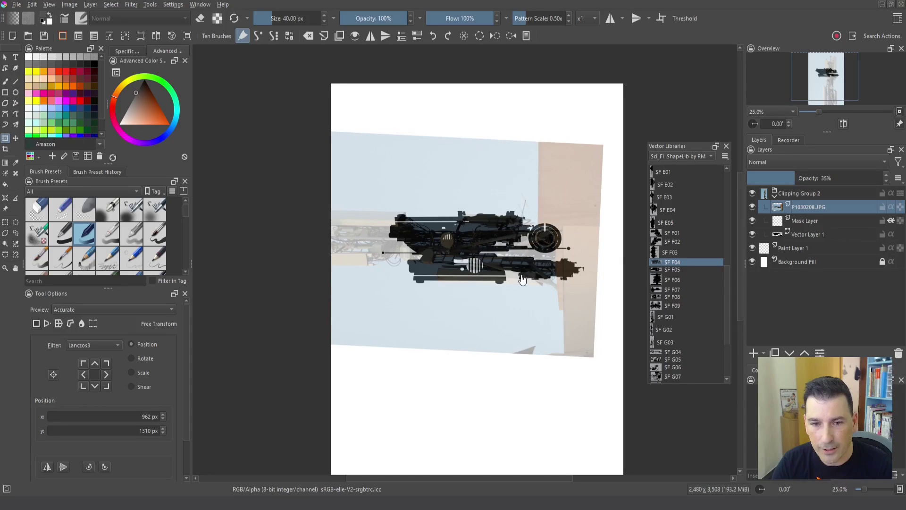
click(890, 207)
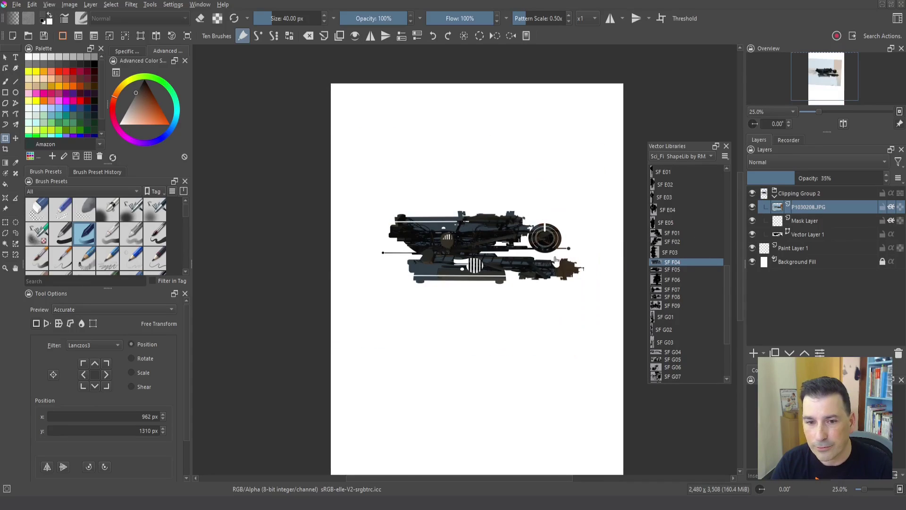
drag(802, 179, 824, 179)
Add a new paint layer above the photo, clip it with Inherit Alpha, and pick Airbrush Soft
scroll(426, 303, up, 1)
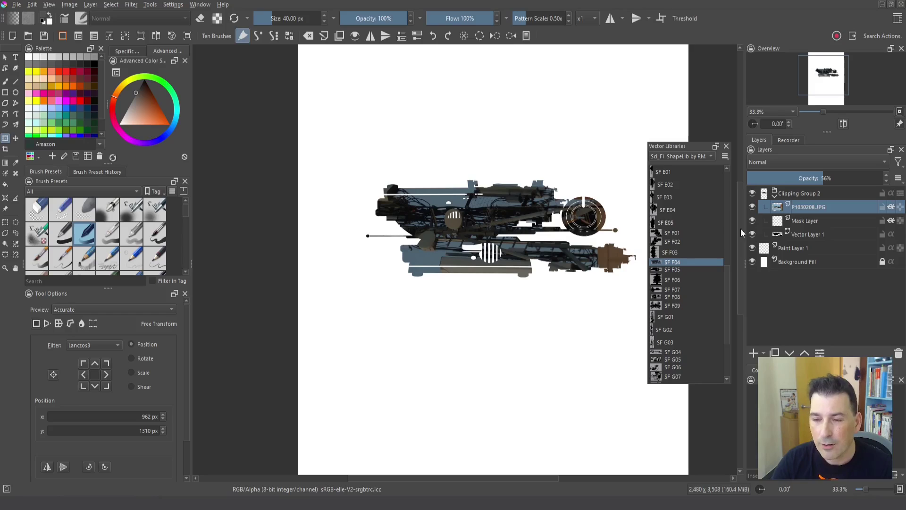
click(754, 354)
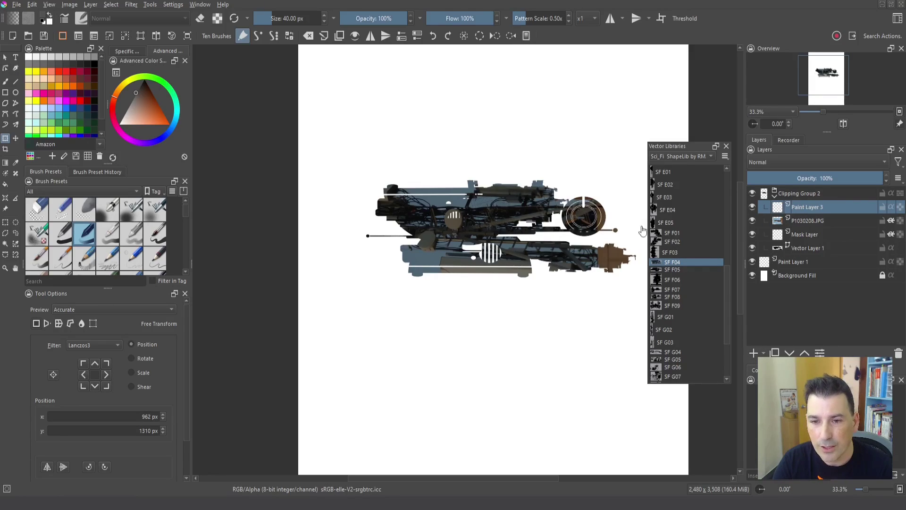
click(891, 206)
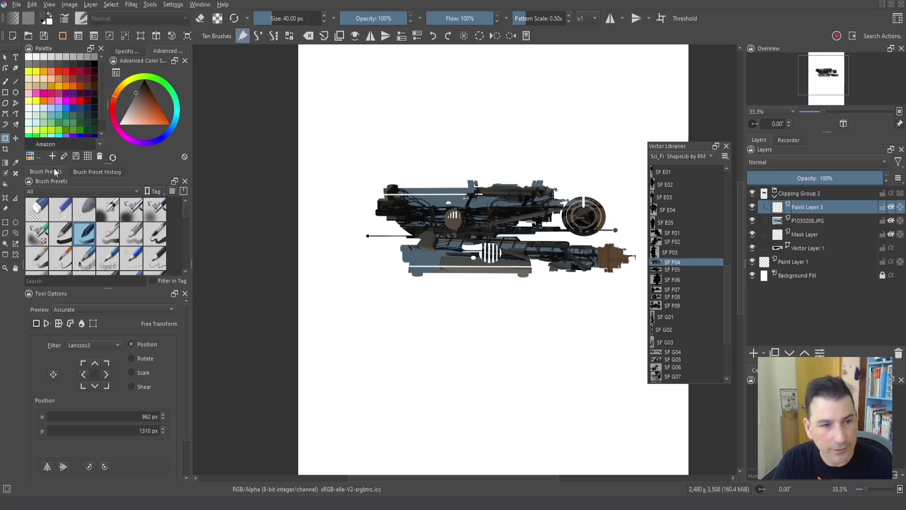
click(108, 209)
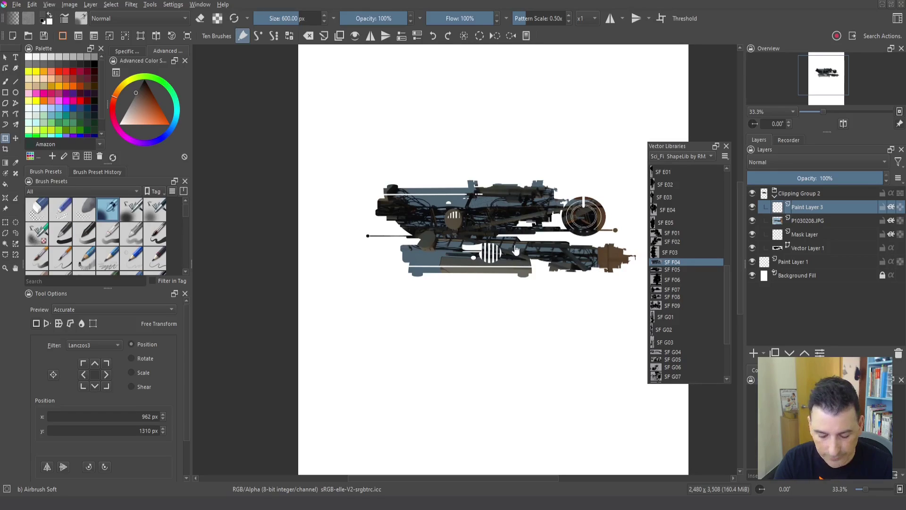
click(491, 232)
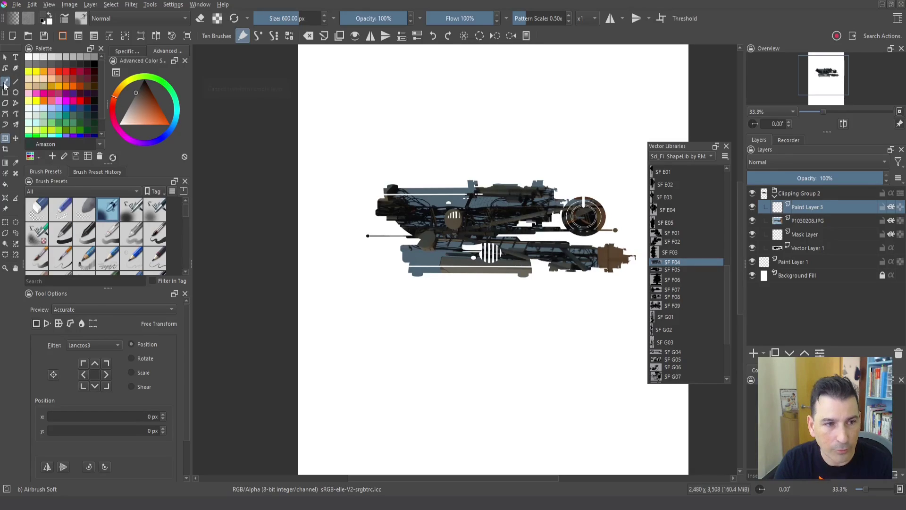
With a smaller brush, airbrush soft shading and orange glows across the top of the ship
key(b)
mouse_move(489, 215)
mouse_down()
mouse_move(464, 214)
mouse_move(485, 215)
mouse_up()
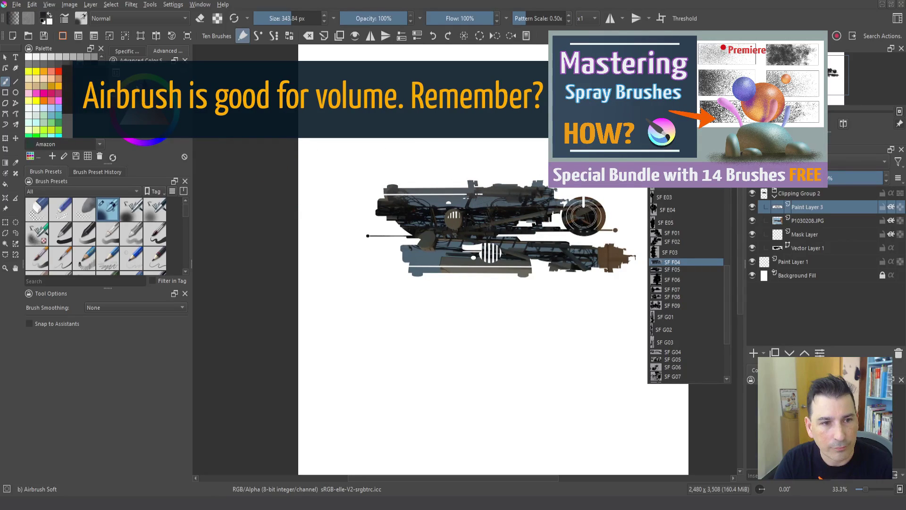
mouse_move(549, 193)
mouse_down()
mouse_move(408, 170)
mouse_move(440, 178)
mouse_move(410, 184)
mouse_up()
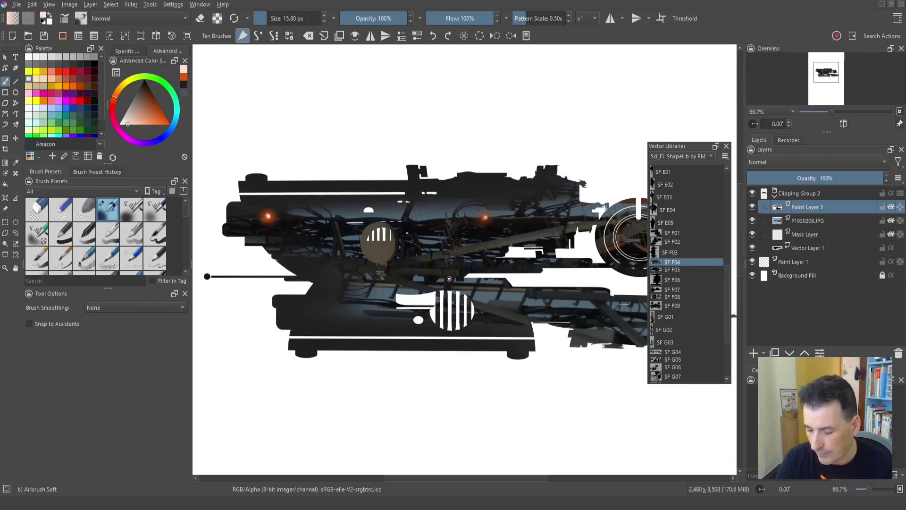
scroll(414, 317, down, 1)
drag(414, 317, 385, 307)
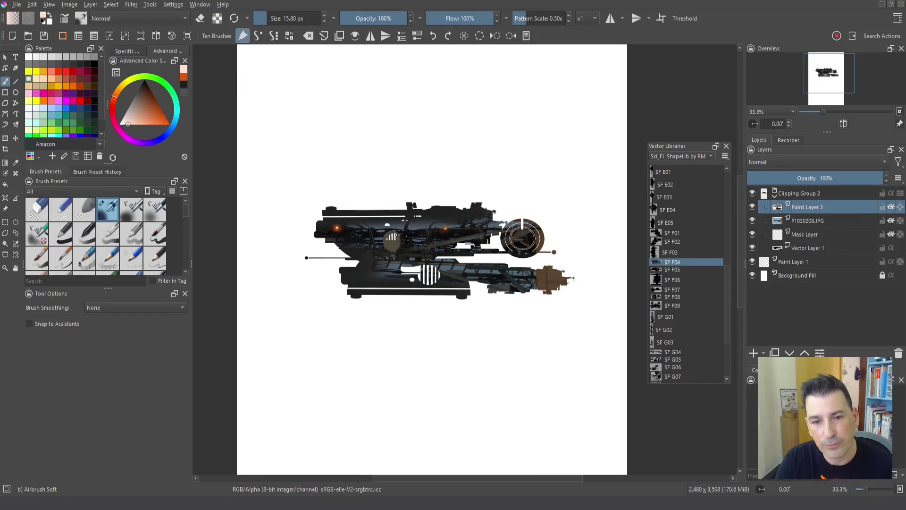
scroll(430, 259, up, 2)
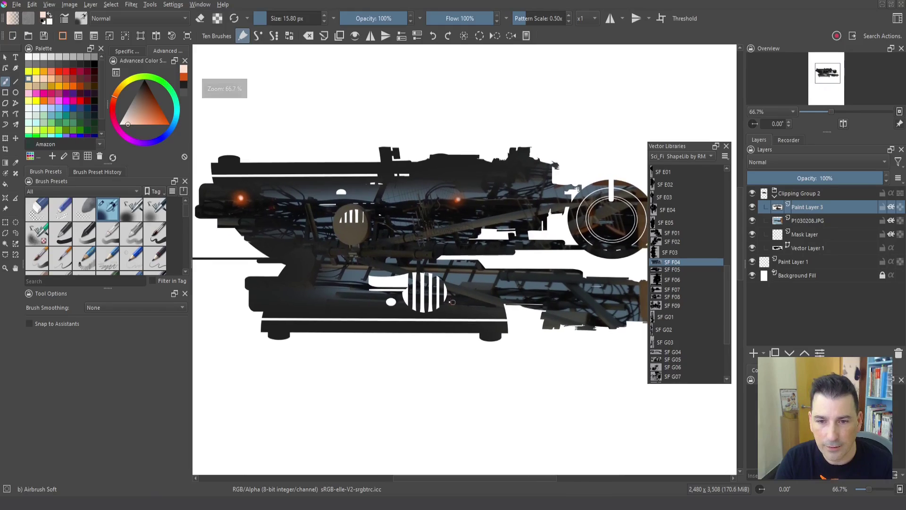
scroll(445, 299, down, 1)
drag(429, 299, 421, 296)
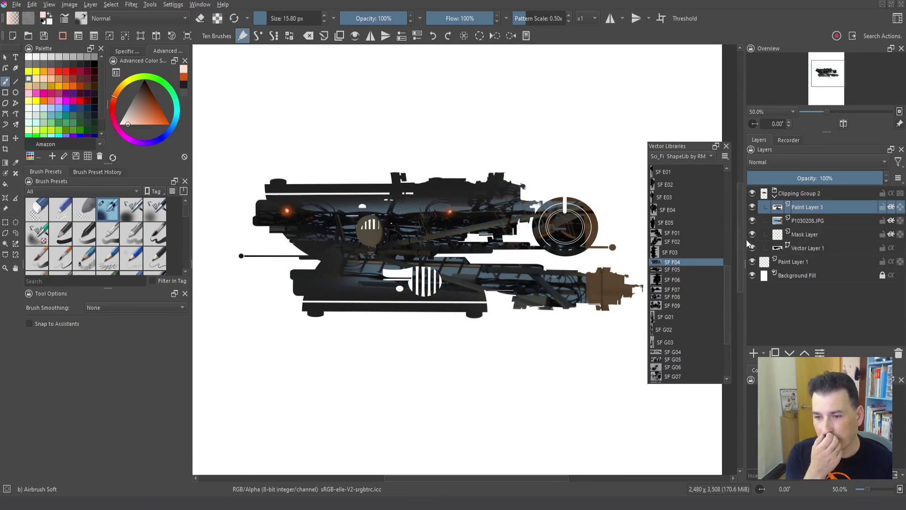
Select Vector Layer 1's artwork and resize it: squash vertically, narrow it, then stretch it taller
click(807, 248)
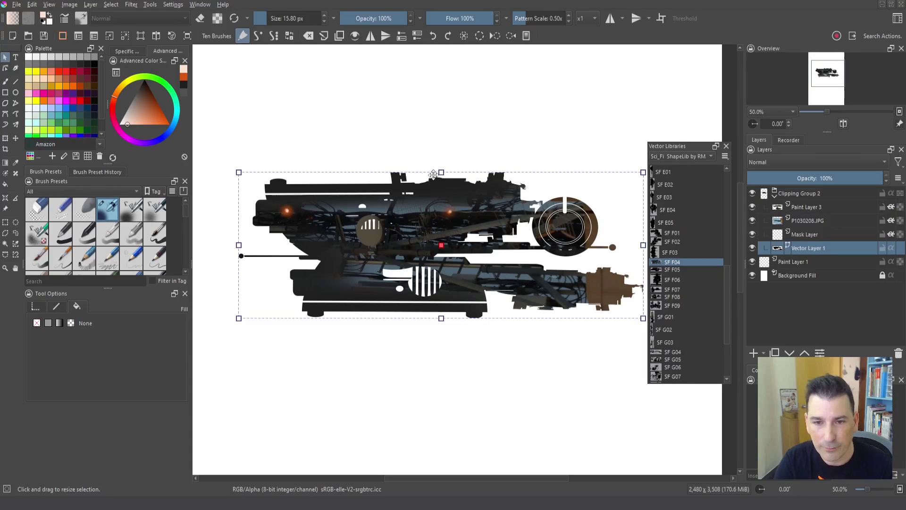
drag(441, 170, 441, 235)
drag(643, 318, 569, 314)
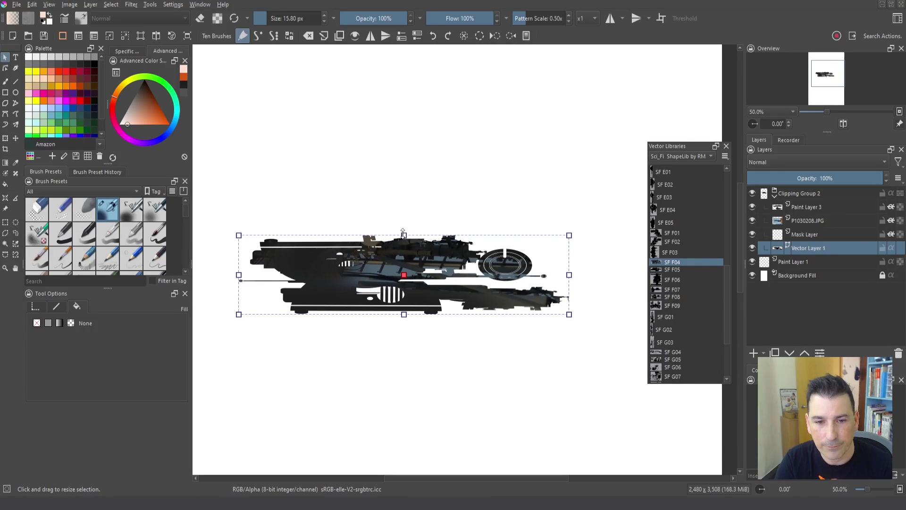
drag(404, 232, 403, 189)
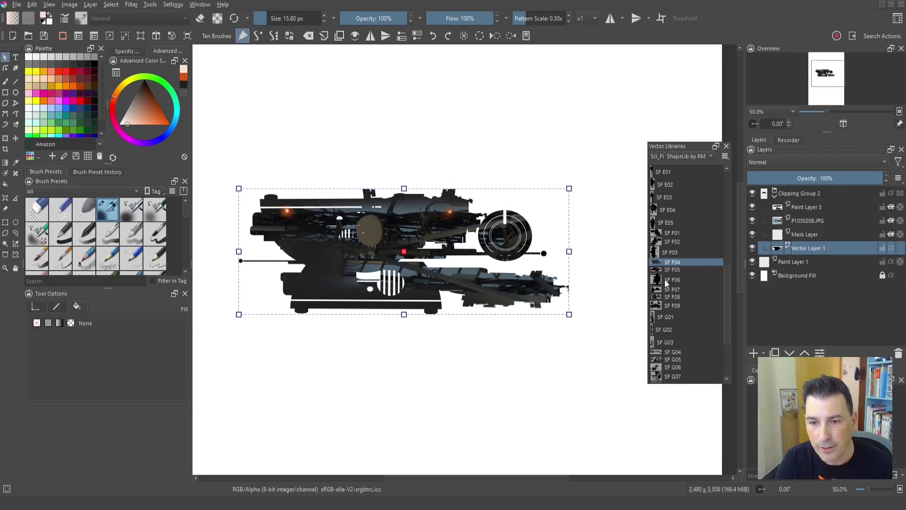
Try placing the SF E05 library shape on the artwork, then undo it
drag(660, 222, 474, 177)
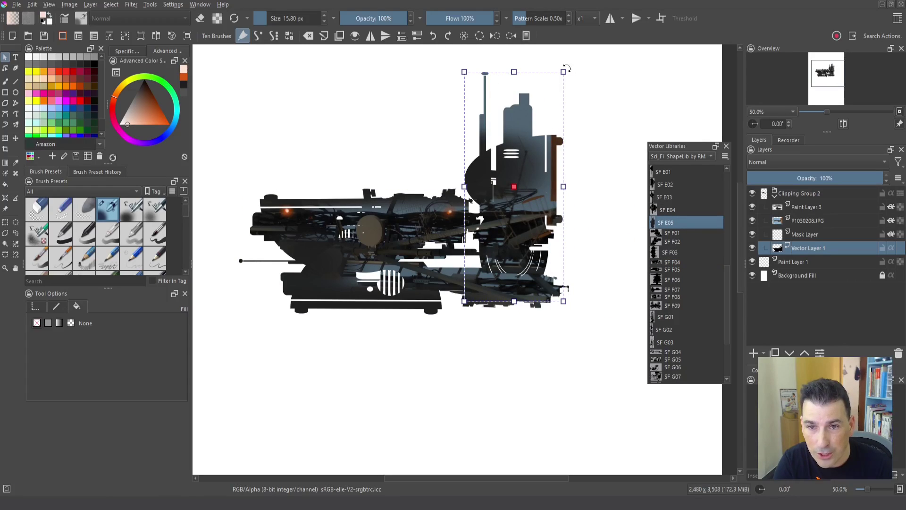
key(ctrl+z)
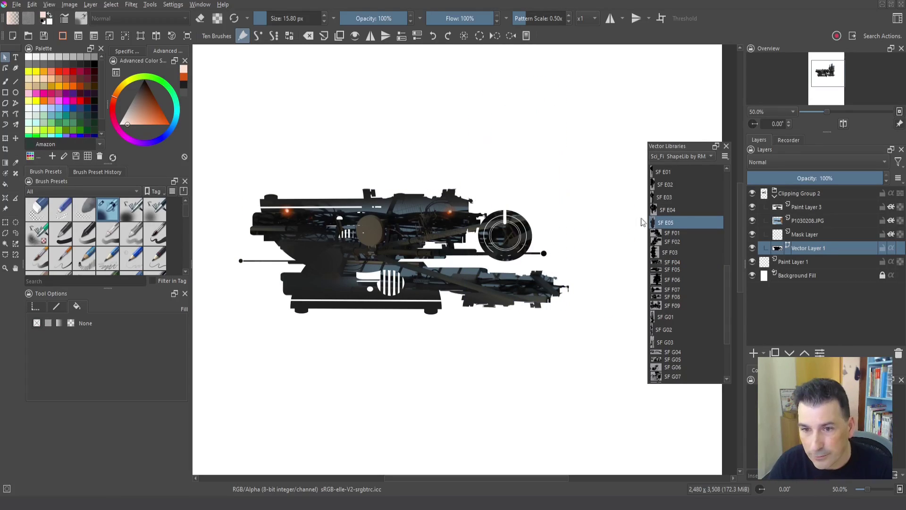
drag(725, 282, 729, 296)
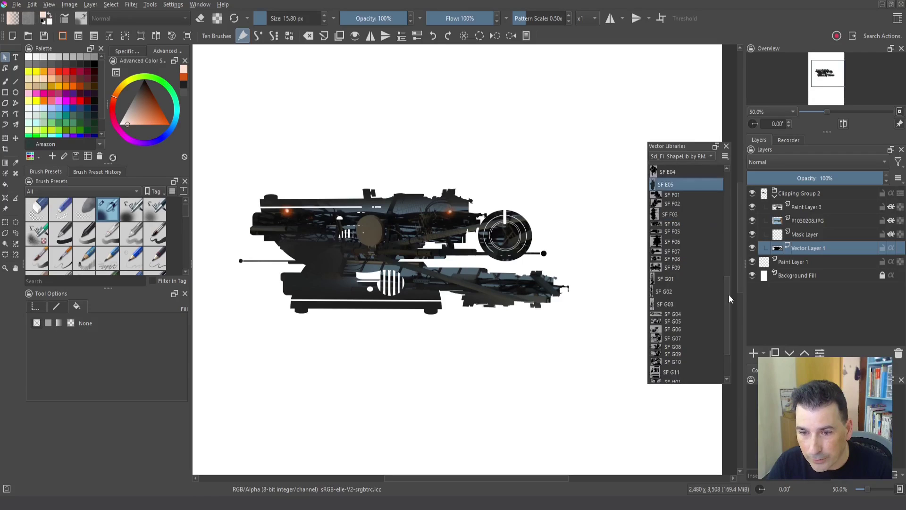
Place SF G02, rotate it horizontal, flatten and narrow it, and move it over the machine body
drag(675, 266, 535, 217)
drag(502, 389, 273, 245)
drag(484, 155, 483, 189)
drag(552, 209, 473, 207)
drag(220, 209, 257, 262)
drag(580, 267, 480, 254)
click(475, 336)
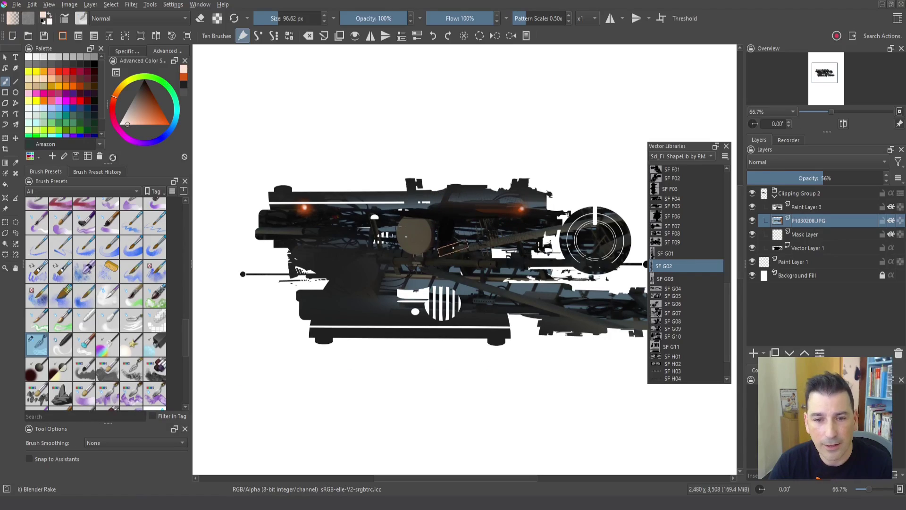
Paint dark rake-brush strokes over the tan circle and lower right of the hull, then select Vector Layer 1
mouse_move(438, 257)
mouse_down()
mouse_move(443, 237)
mouse_move(440, 256)
mouse_move(421, 248)
mouse_move(428, 222)
mouse_move(423, 259)
mouse_move(386, 251)
mouse_move(389, 218)
mouse_move(399, 236)
mouse_move(361, 236)
mouse_move(378, 215)
mouse_move(341, 210)
mouse_move(385, 210)
mouse_move(333, 213)
mouse_move(385, 298)
mouse_move(392, 276)
mouse_move(401, 285)
mouse_move(464, 280)
mouse_move(385, 279)
mouse_move(511, 279)
mouse_move(539, 297)
mouse_move(575, 295)
mouse_move(514, 295)
mouse_move(596, 303)
mouse_move(584, 297)
mouse_move(577, 317)
mouse_move(610, 307)
mouse_move(615, 318)
mouse_move(637, 313)
mouse_move(640, 340)
mouse_move(607, 327)
mouse_move(566, 331)
mouse_up()
click(774, 248)
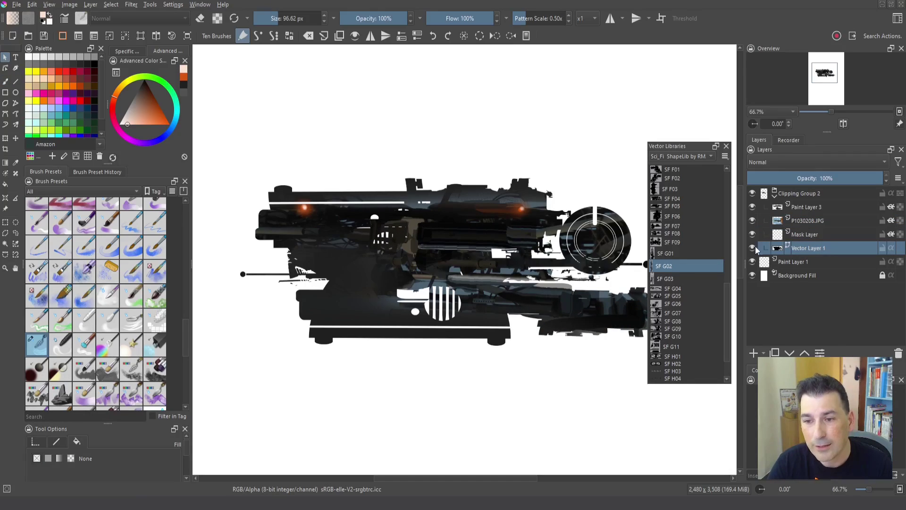
Flatten Vector Layer 1 to pixels and paint over its striped white circle
right_click(784, 248)
mouse_move(793, 424)
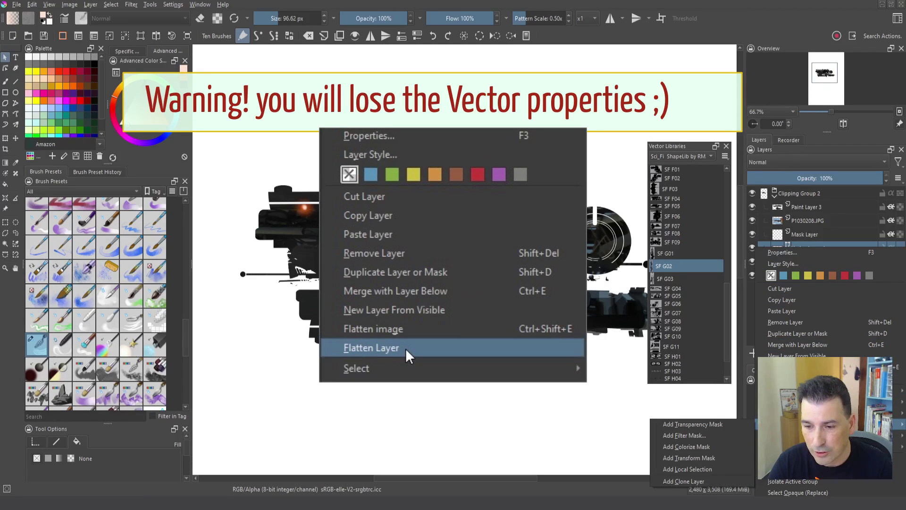
click(801, 378)
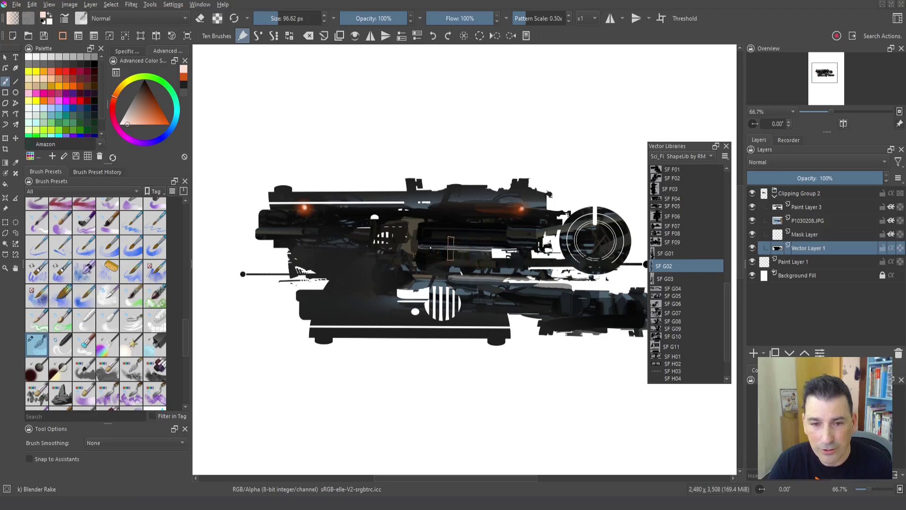
mouse_move(422, 295)
mouse_down()
mouse_move(456, 307)
mouse_move(415, 309)
mouse_move(469, 310)
mouse_move(314, 324)
mouse_move(359, 312)
mouse_move(379, 255)
mouse_move(355, 246)
mouse_move(399, 226)
mouse_move(315, 223)
mouse_move(424, 221)
mouse_up()
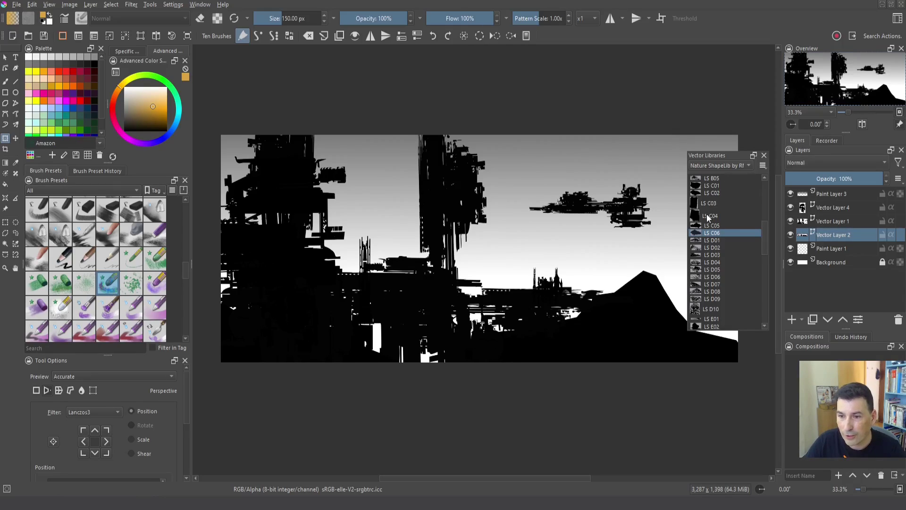
Add a Levels filter mask to Vector Layer 2 with output black raised to 129
click(803, 319)
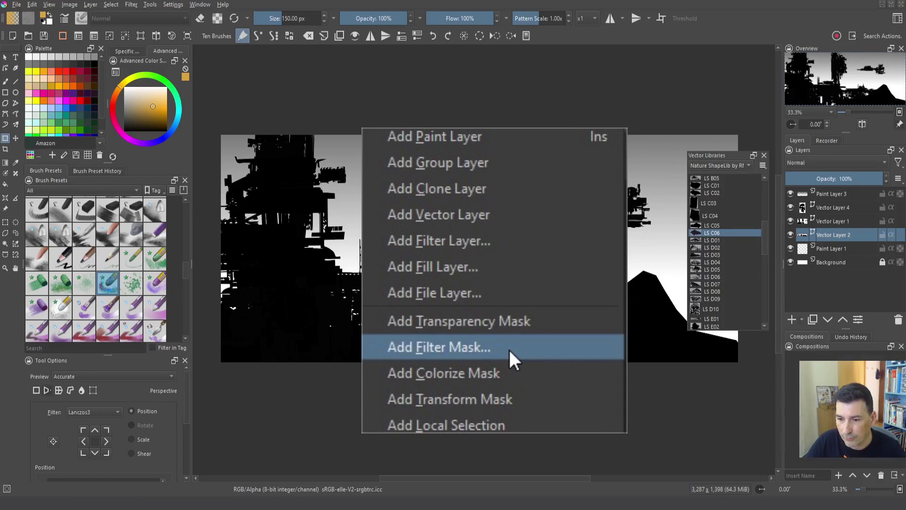
click(851, 424)
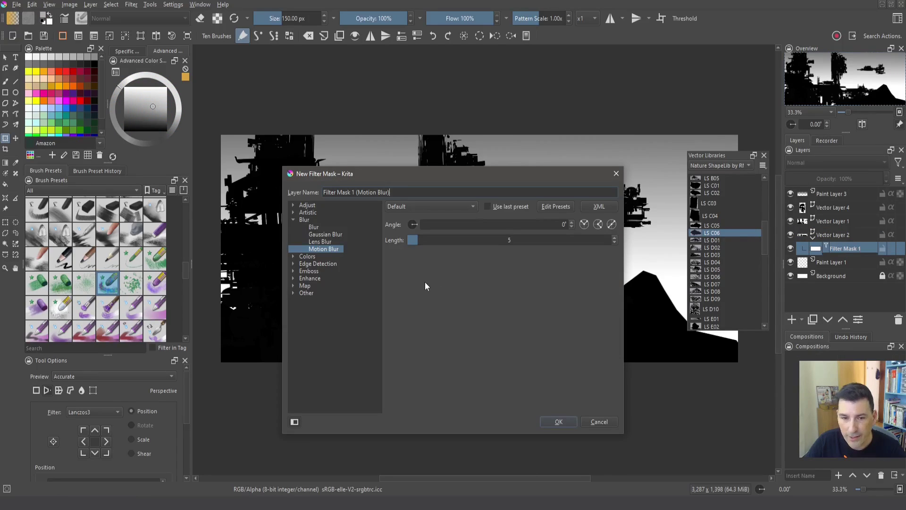
click(293, 205)
click(325, 271)
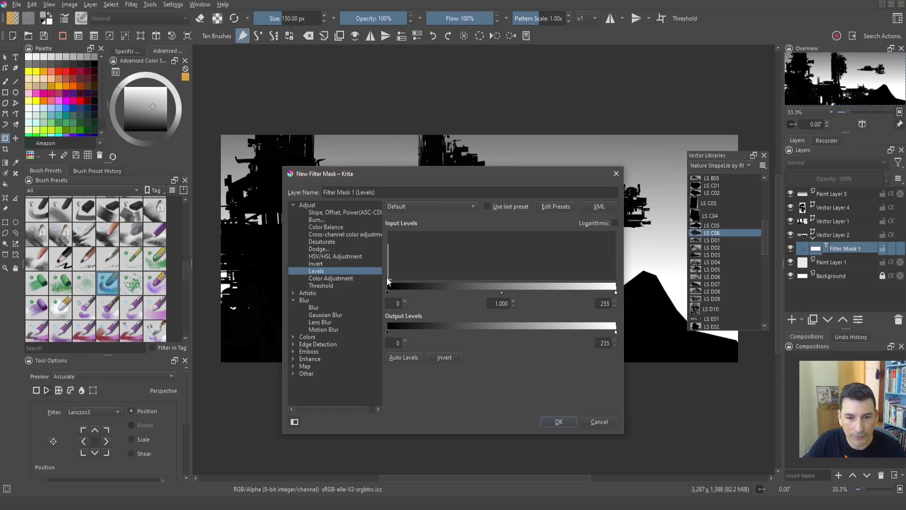
drag(389, 330, 503, 330)
drag(502, 173, 290, 64)
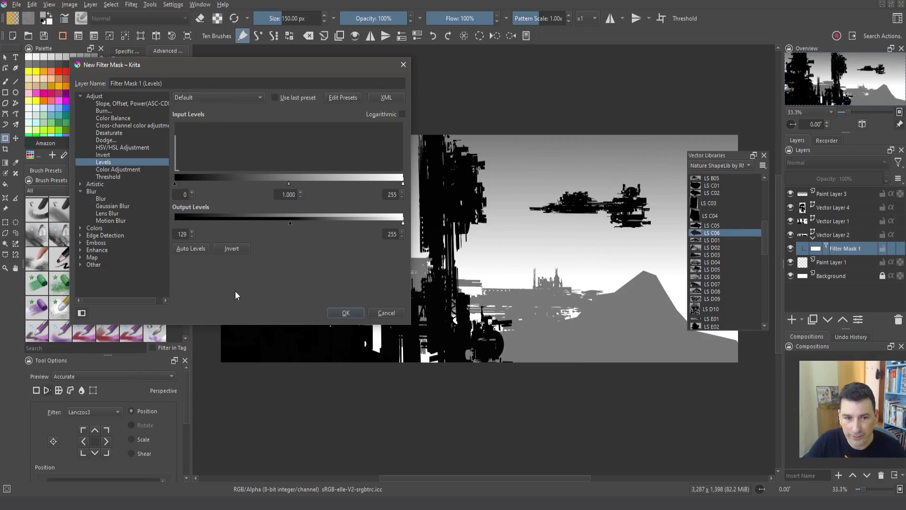
key(Return)
click(837, 224)
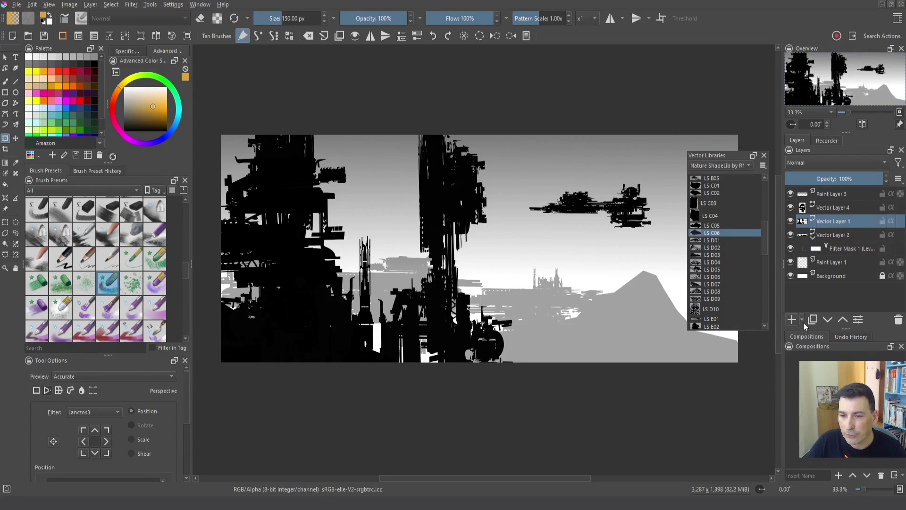
Add a Levels filter mask to Vector Layer 1 with output black raised to 83
click(801, 319)
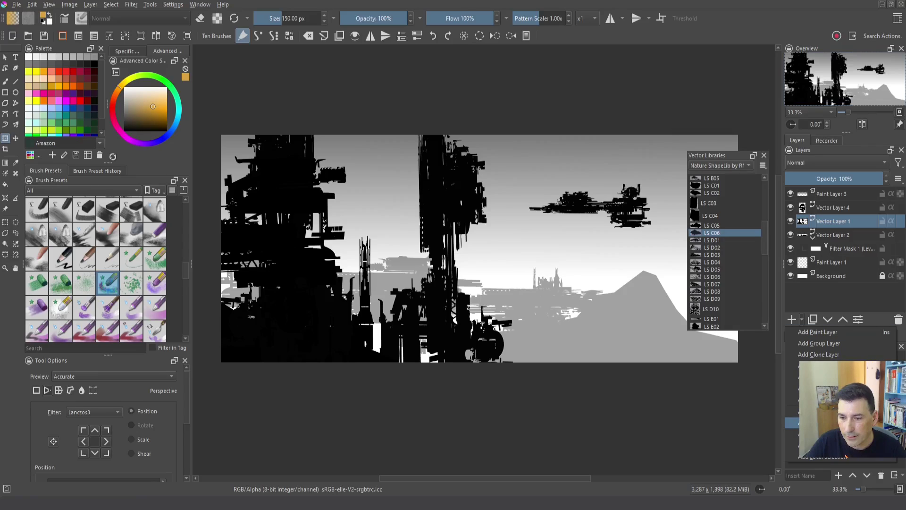
click(824, 423)
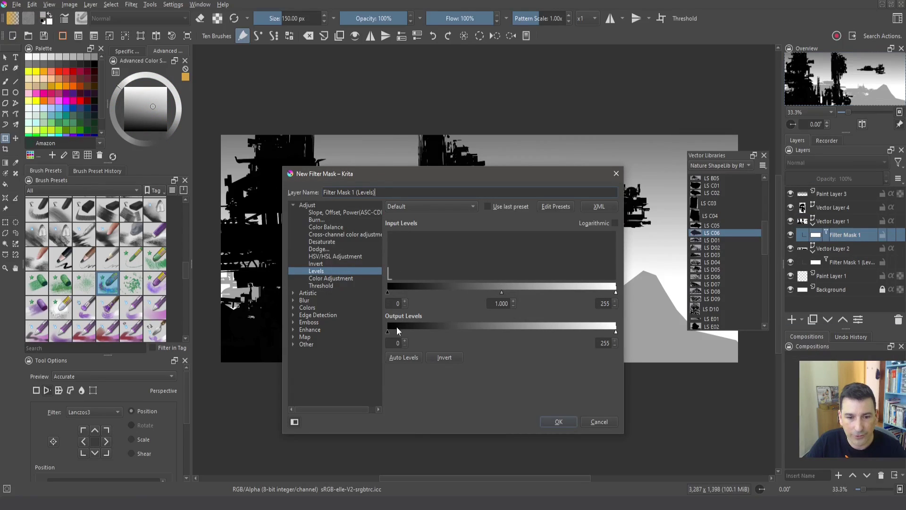
drag(390, 330, 461, 330)
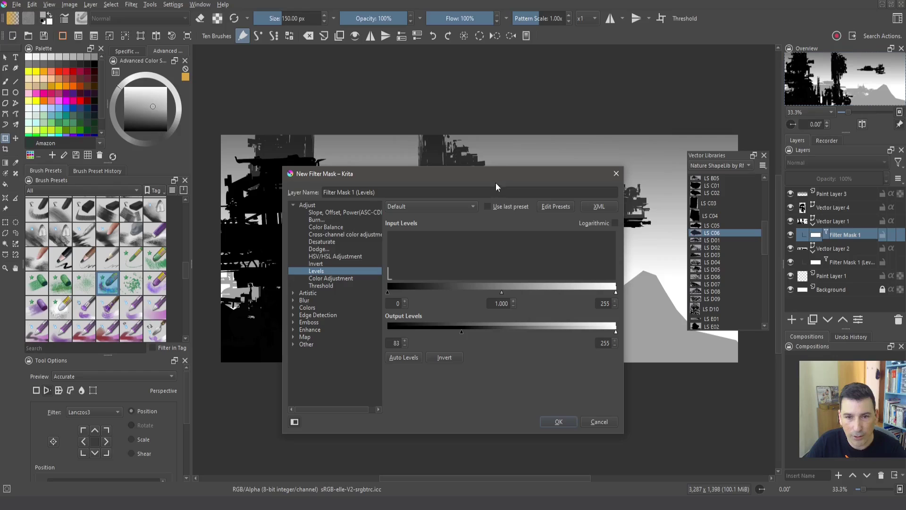
drag(495, 185, 212, 98)
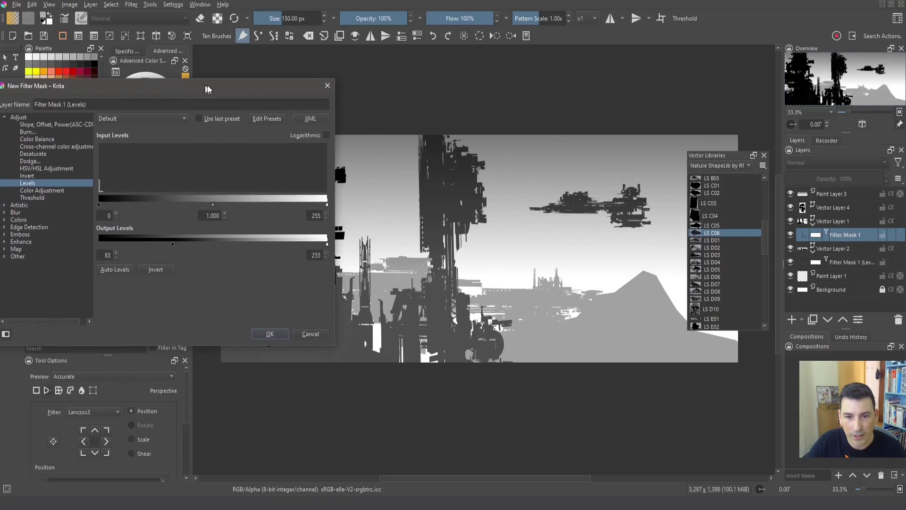
click(275, 334)
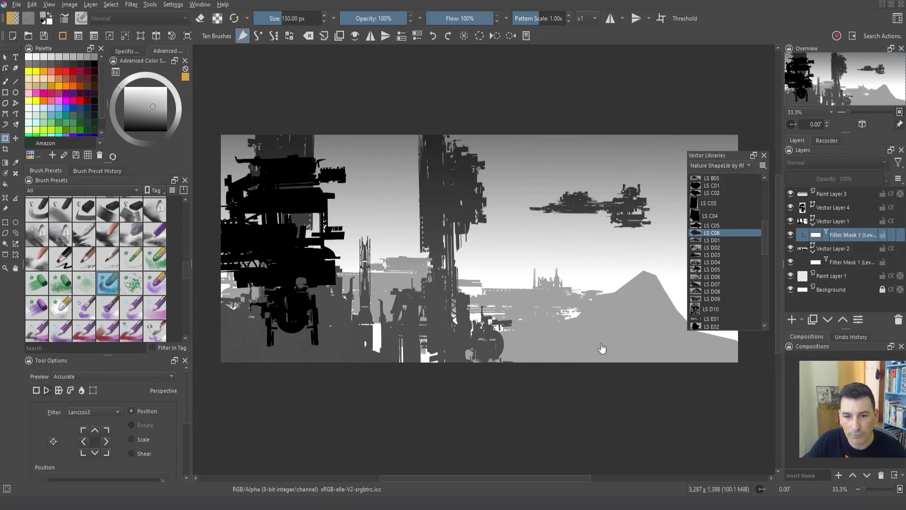
click(803, 209)
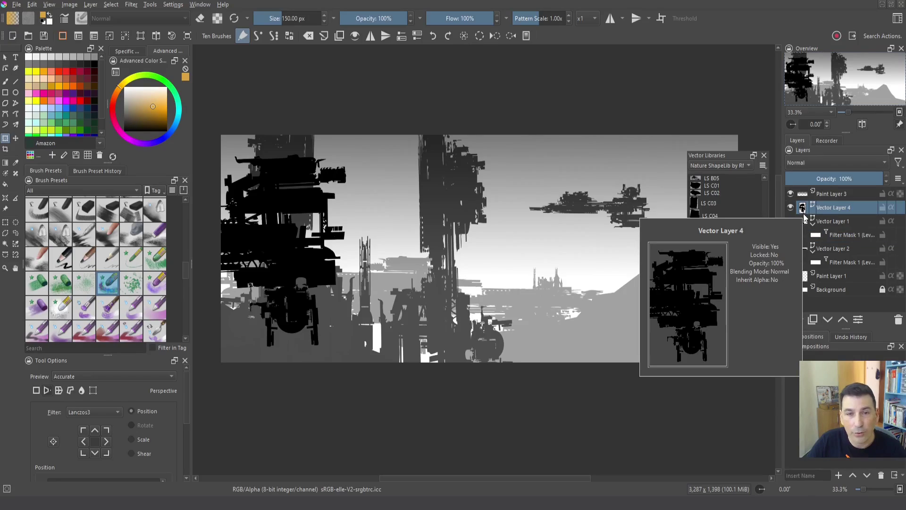
Add a Lens Blur filter mask to Vector Layer 4 with radius 44
click(802, 320)
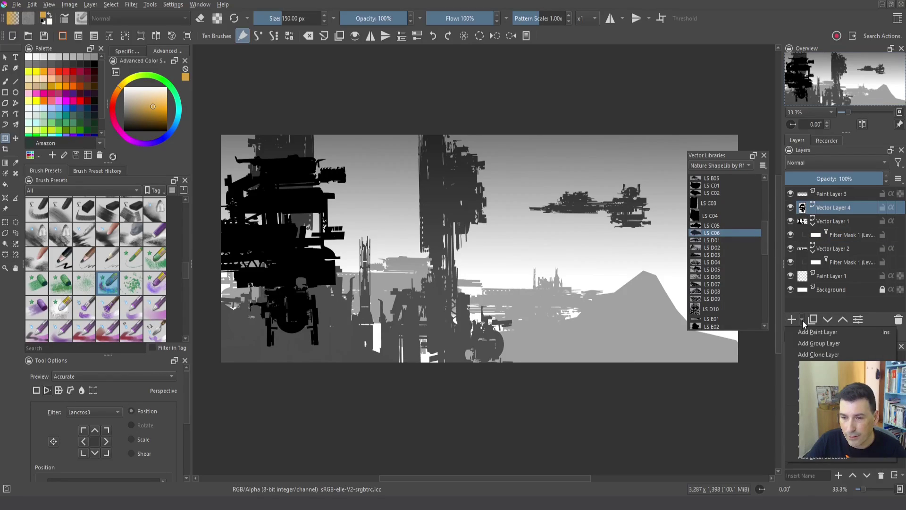
click(821, 422)
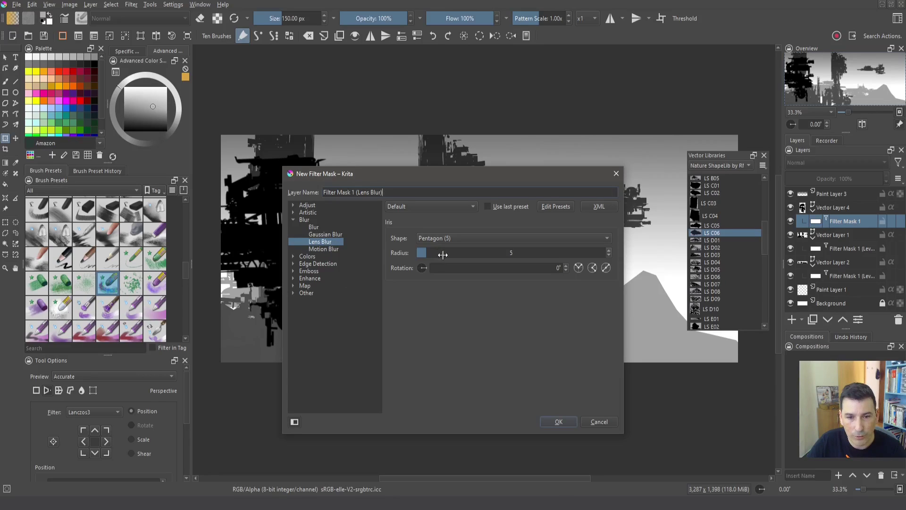
drag(443, 255, 501, 255)
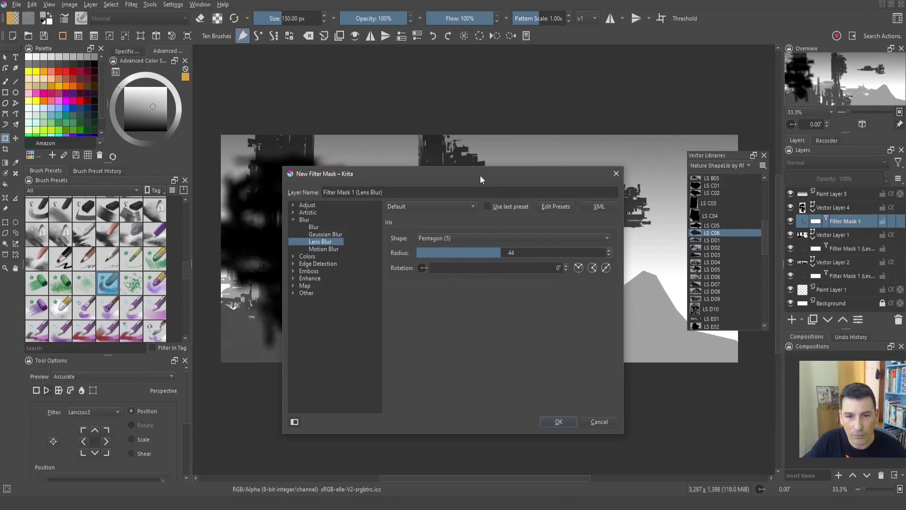
drag(480, 175, 244, 375)
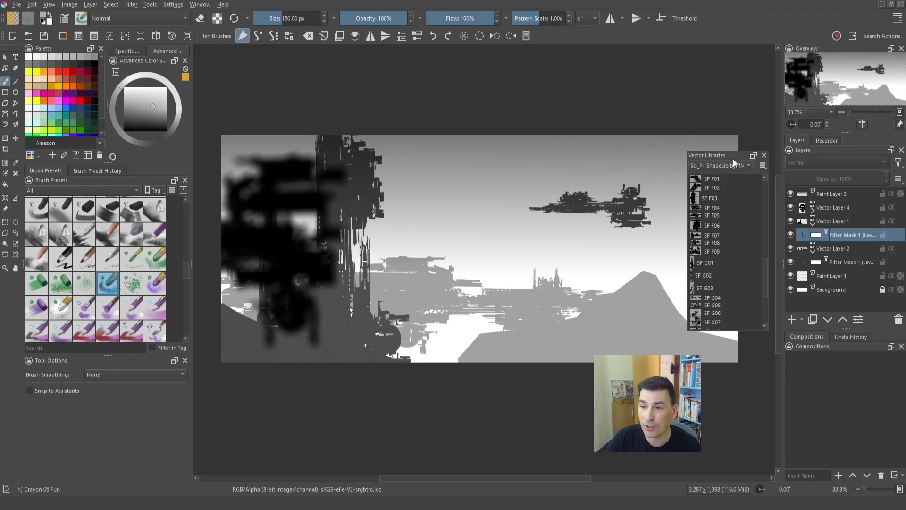
Add a perspective transform mask to Vector Layer 1, pulling its right corners inward
click(820, 222)
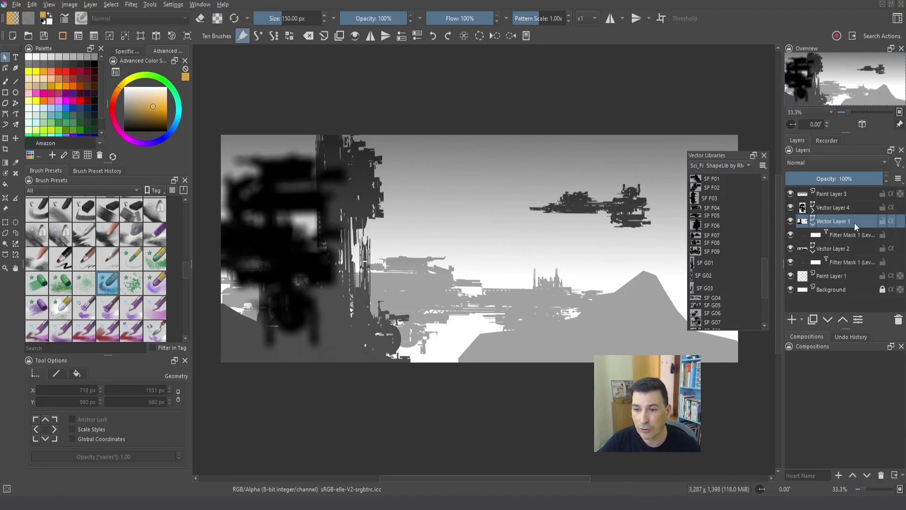
click(803, 319)
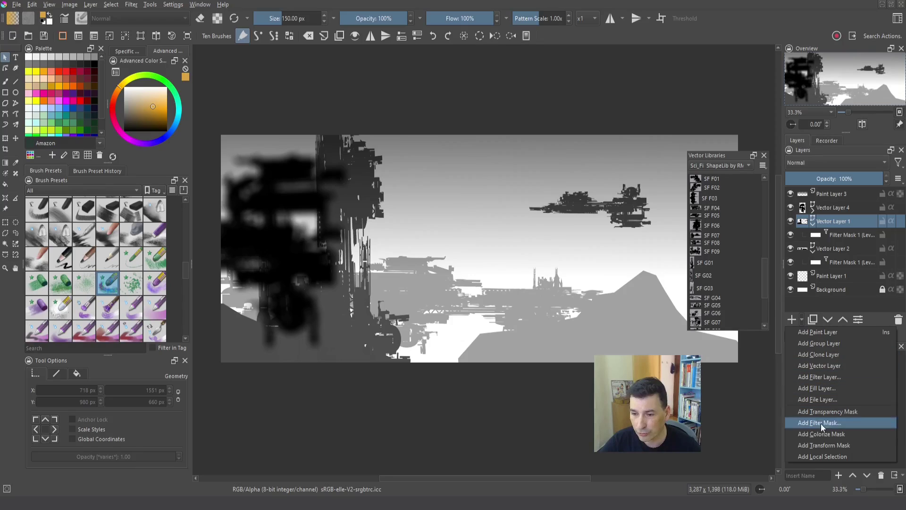
click(822, 443)
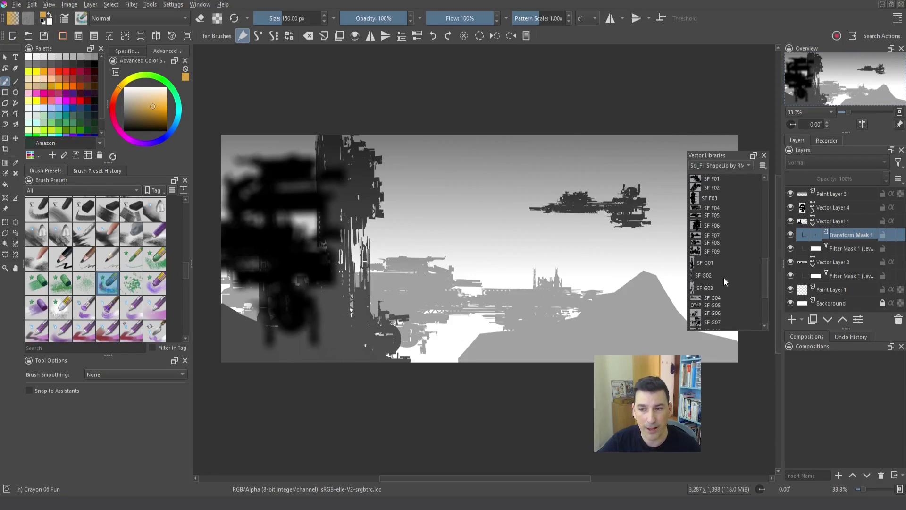
click(6, 137)
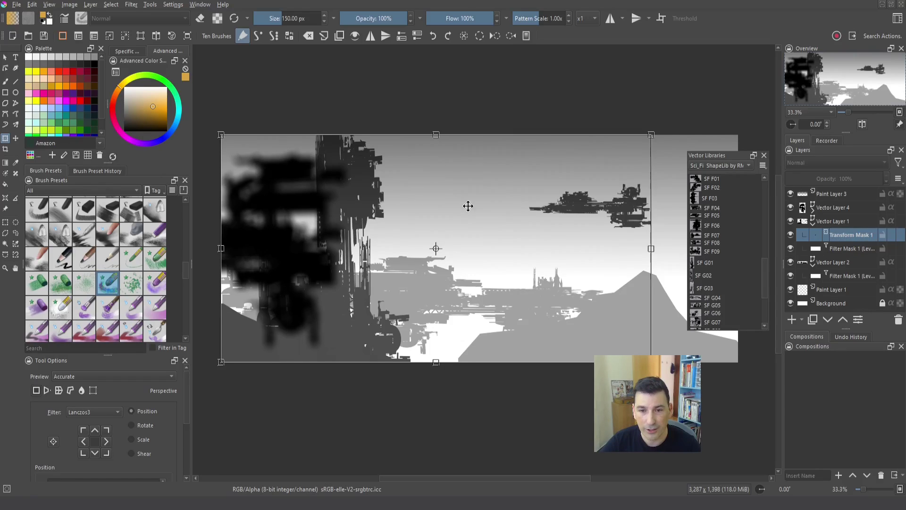
right_click(494, 226)
click(530, 249)
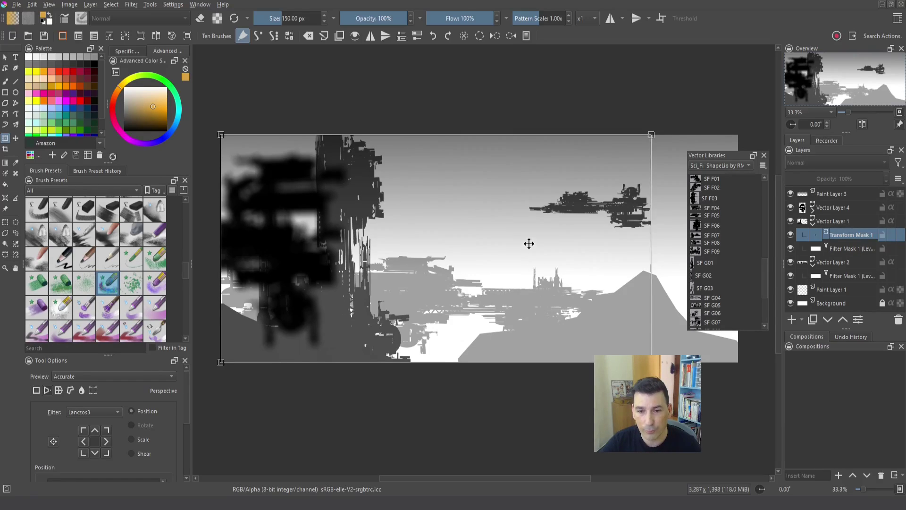
drag(651, 137, 601, 200)
drag(652, 362, 600, 286)
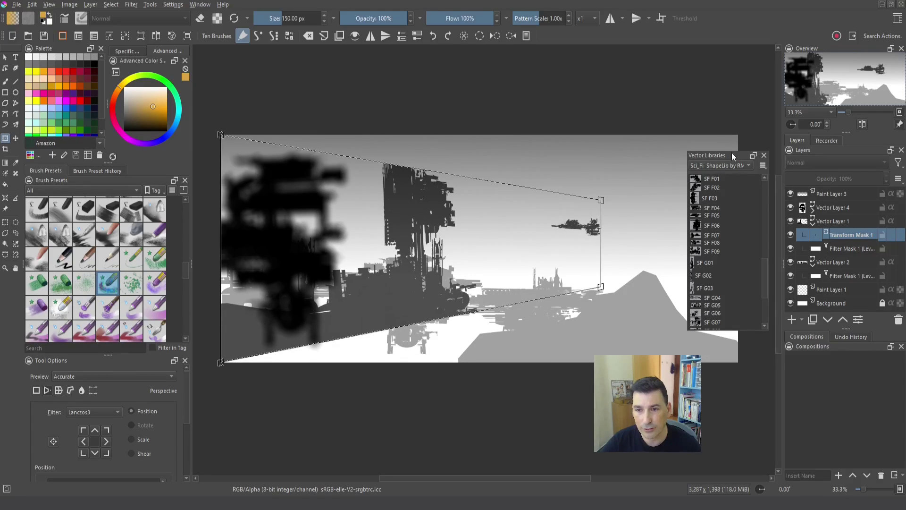
drag(730, 152, 696, 379)
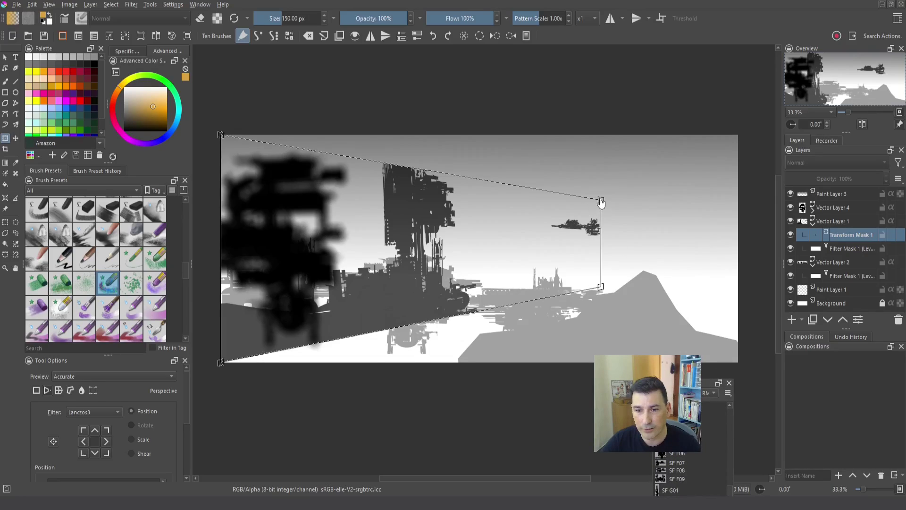
drag(600, 200, 599, 219)
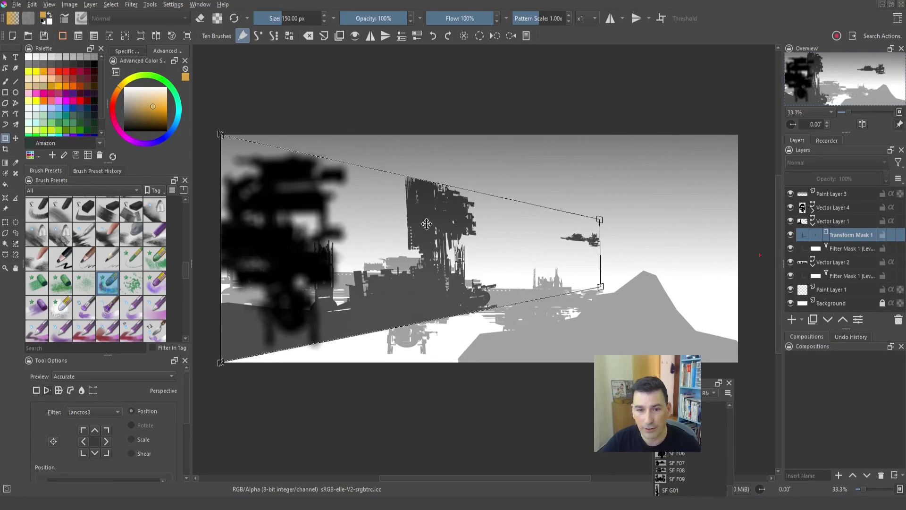
Bring the Vector Libraries list into view and select Vector Layer 1 with Select Shapes
drag(687, 382, 723, 207)
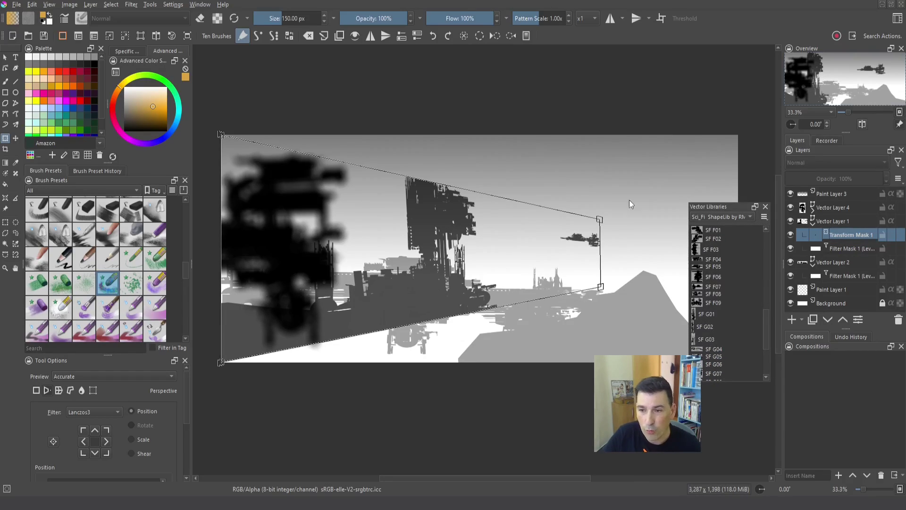
click(835, 221)
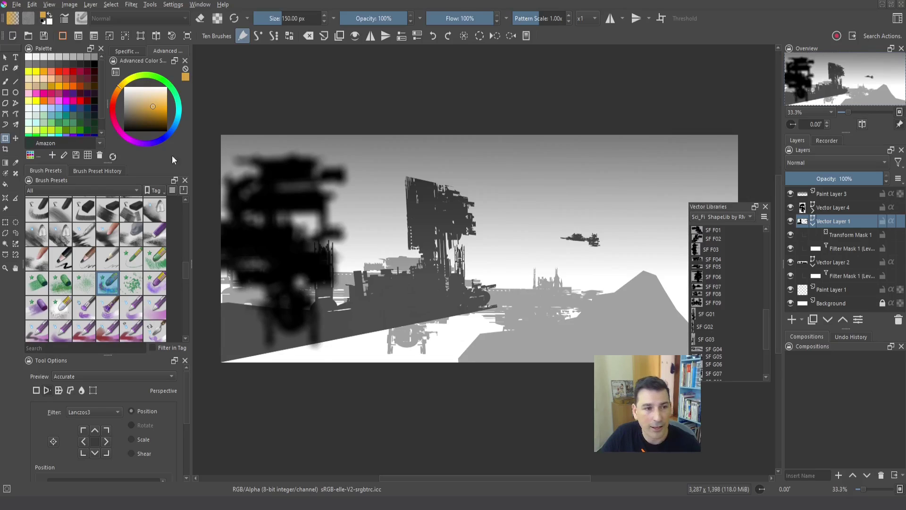
click(4, 56)
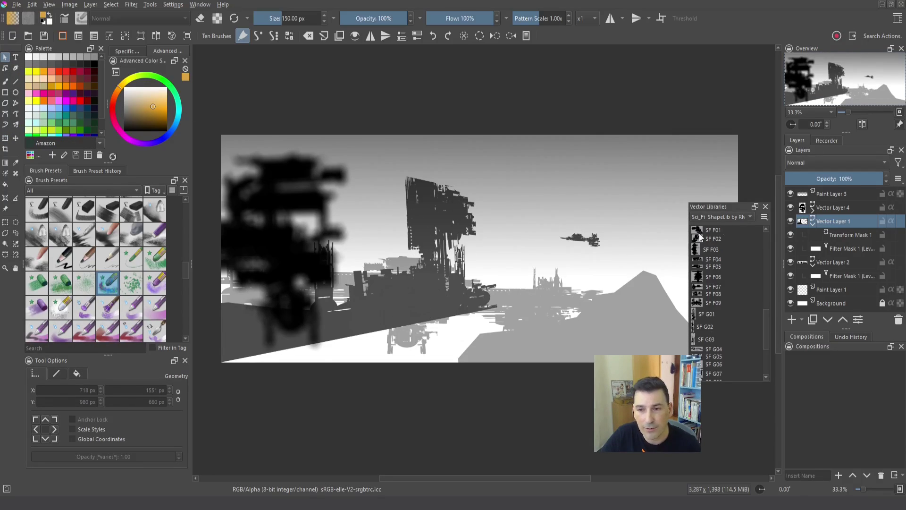
Move one tower shape right and up and shrink it, then shrink the left tower
click(790, 235)
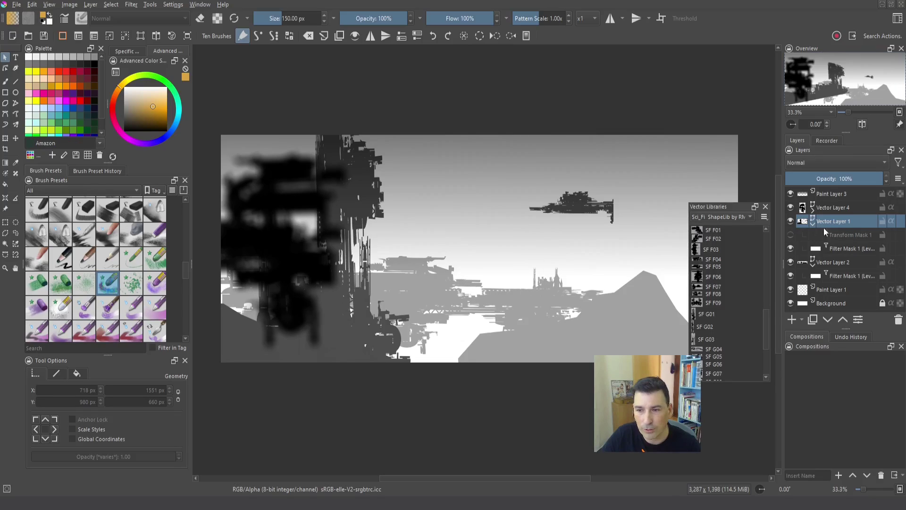
click(362, 191)
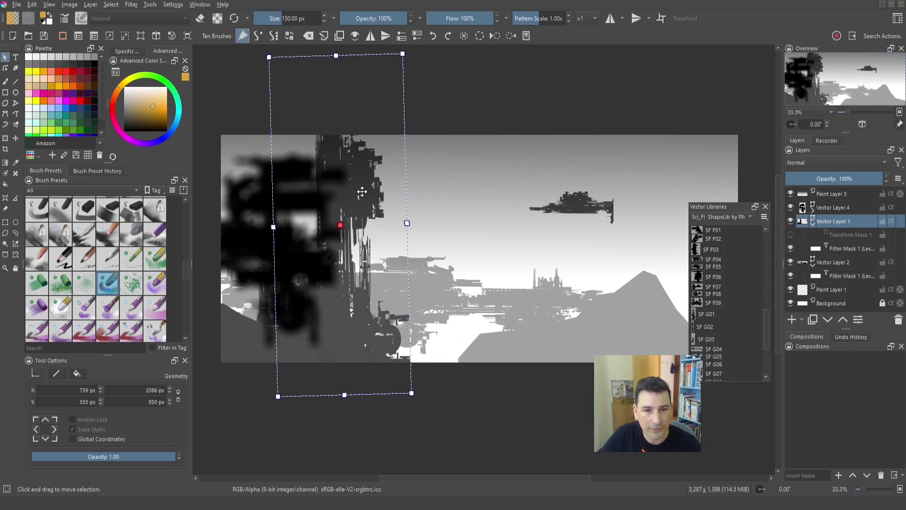
click(790, 235)
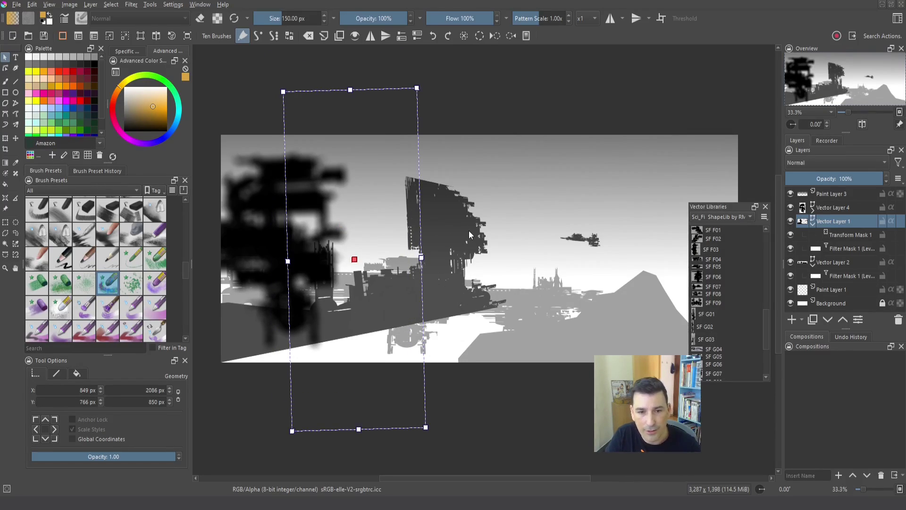
drag(383, 265, 527, 250)
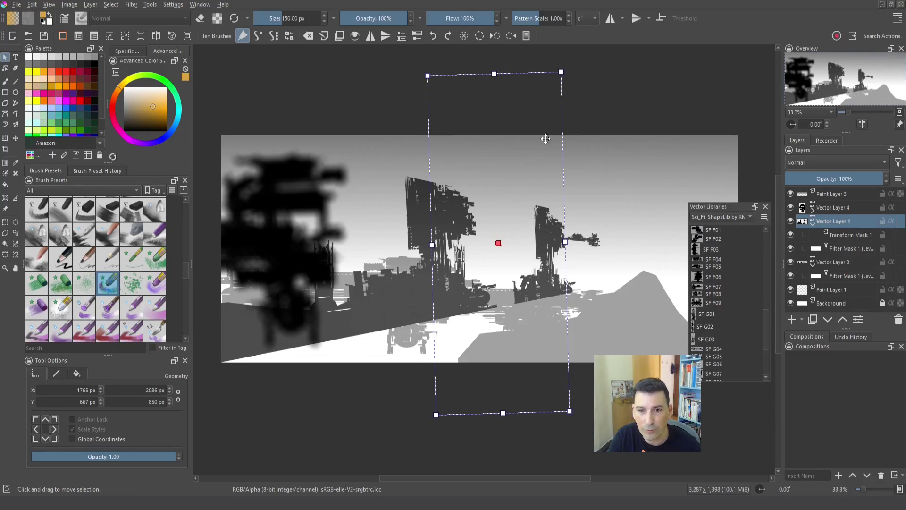
drag(560, 75, 571, 178)
click(417, 219)
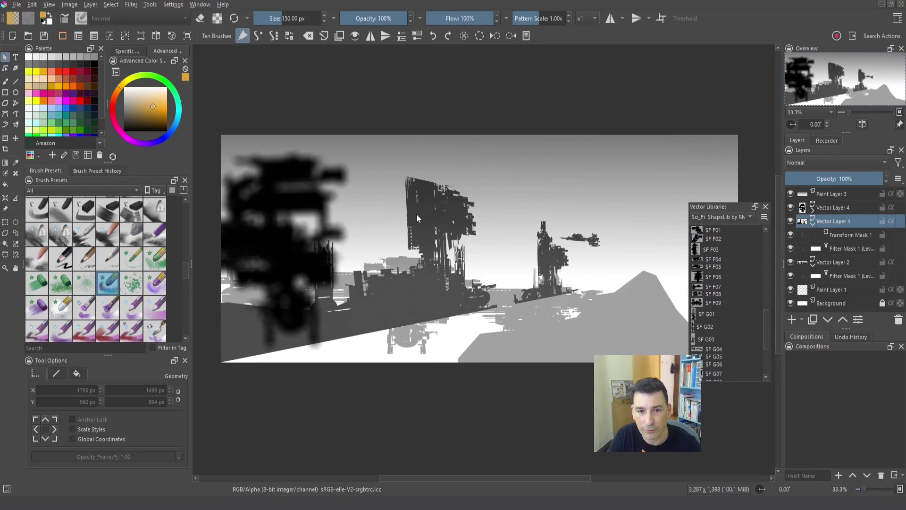
click(387, 285)
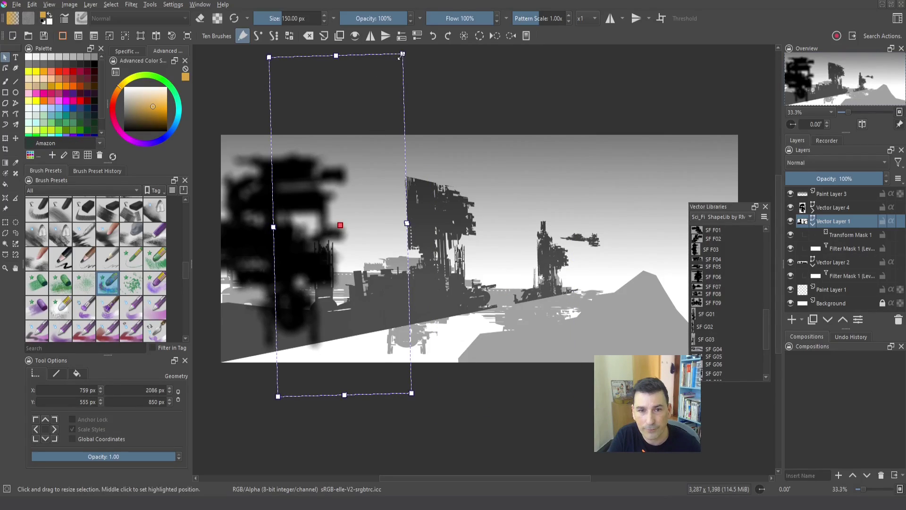
drag(395, 70, 381, 99)
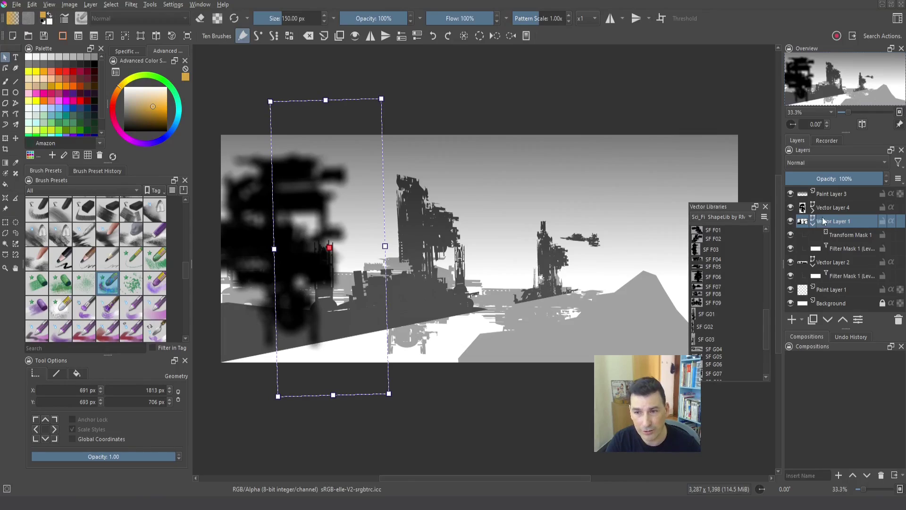
Hide the transform and filter masks on Vector Layers 1, 2 and 4
click(790, 235)
click(791, 248)
click(790, 277)
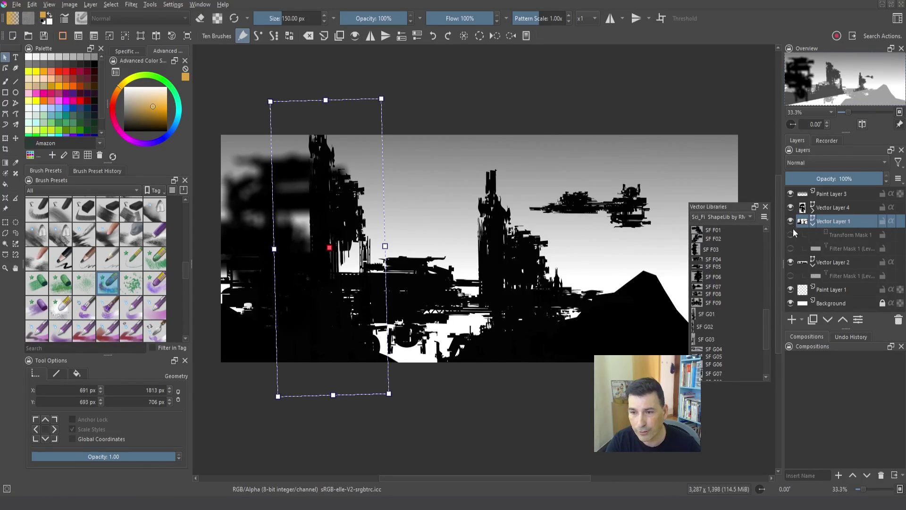
click(791, 221)
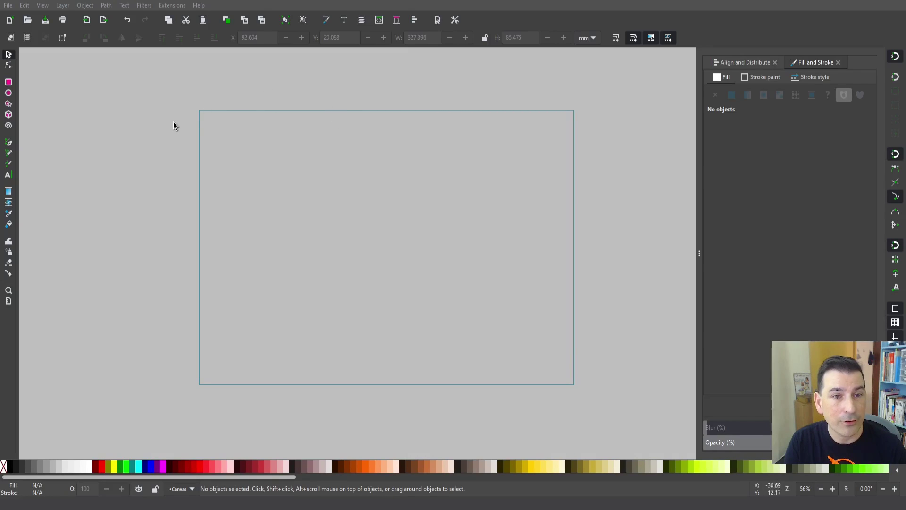
Open Object Properties and draw a 3-corner polygon triangle near the page's top-left
click(86, 7)
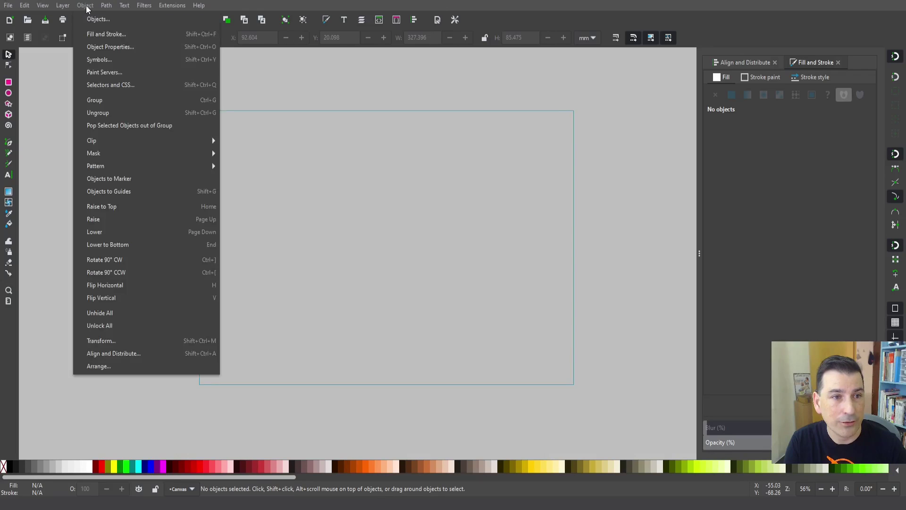
click(121, 46)
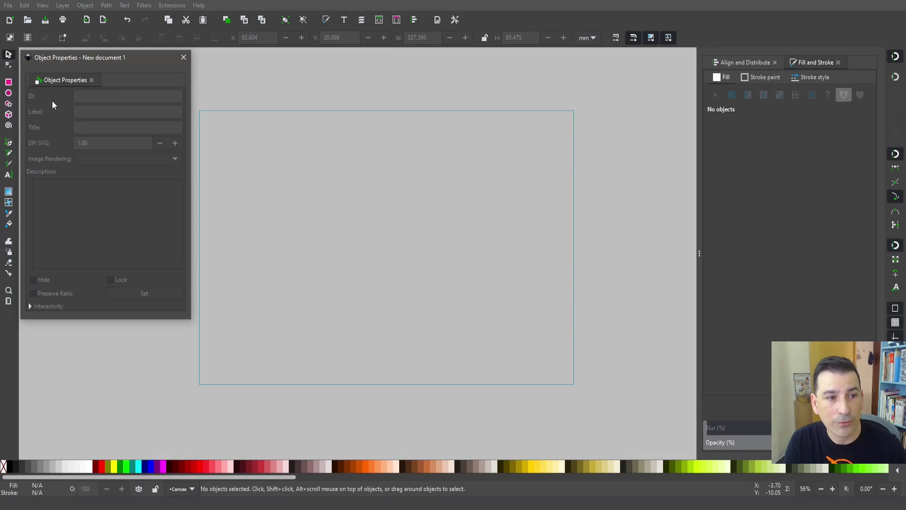
click(12, 104)
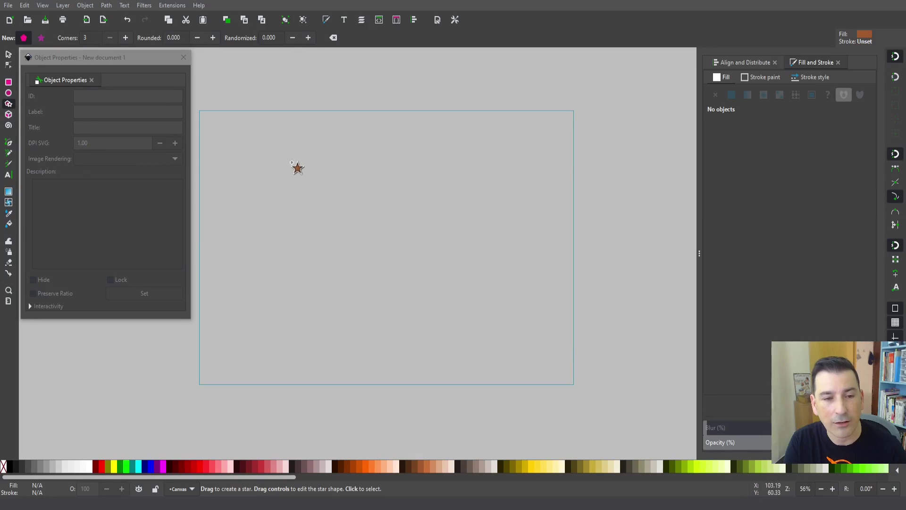
mouse_move(281, 147)
mouse_down()
mouse_move(305, 189)
mouse_move(320, 151)
mouse_move(318, 173)
mouse_move(293, 124)
mouse_move(269, 104)
mouse_move(279, 125)
mouse_move(280, 110)
mouse_up()
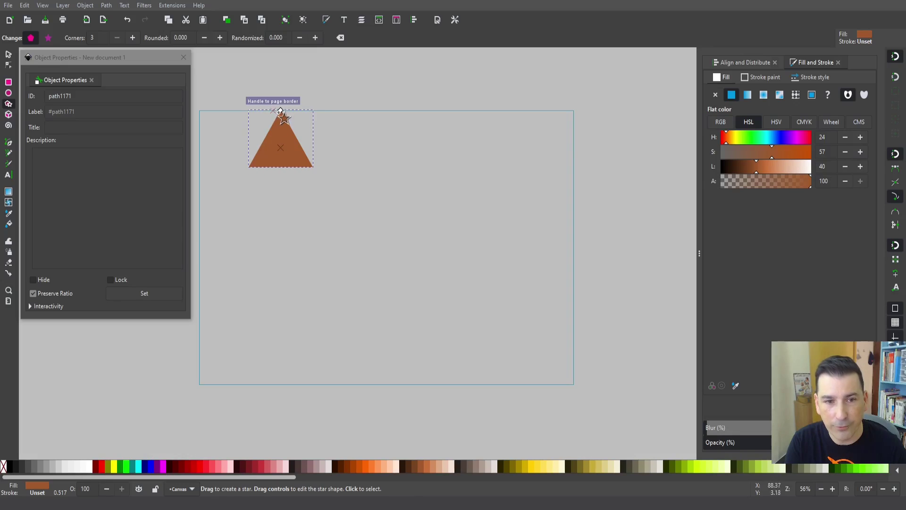
Shift the triangle left, duplicate it, and turn the copy into a 6-corner hexagon
click(8, 53)
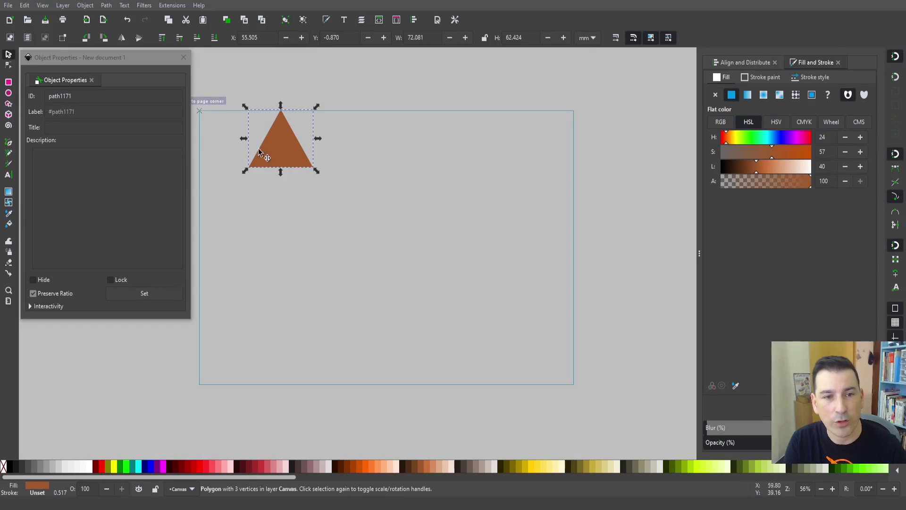
drag(278, 157, 254, 163)
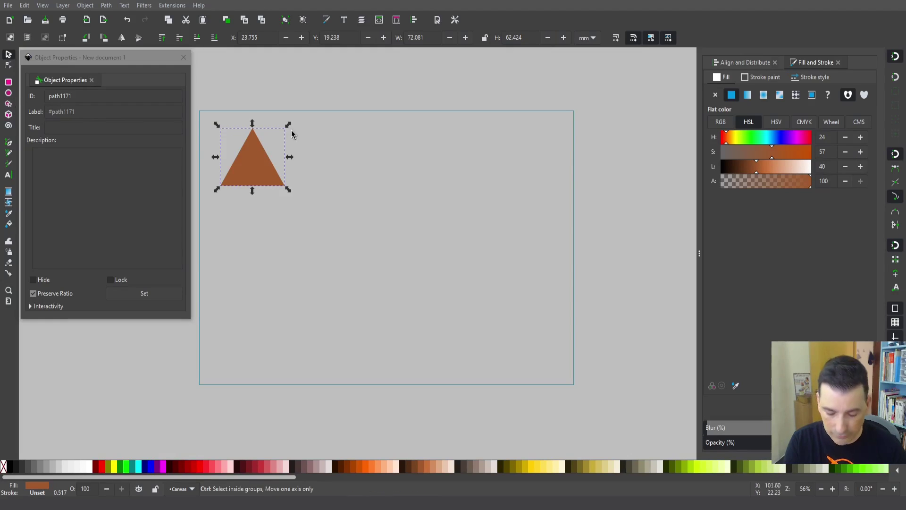
key(asterisk)
key(ctrl+v)
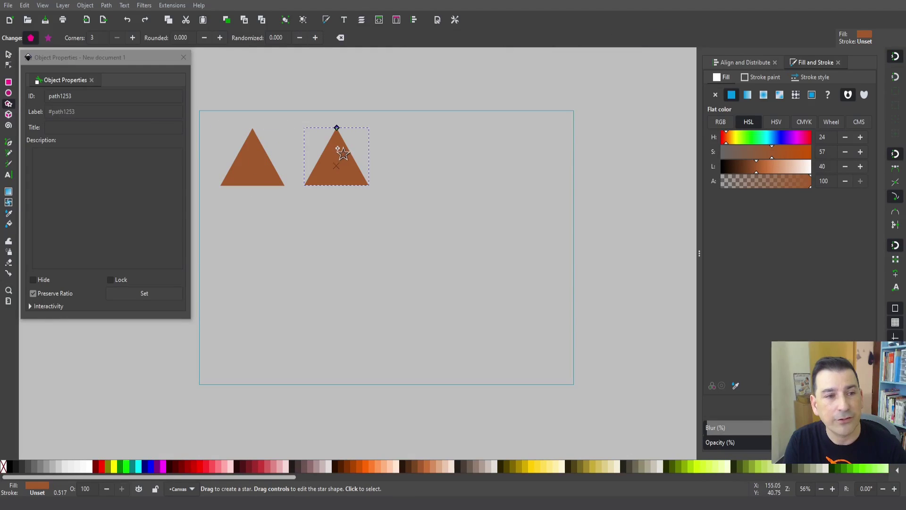
click(133, 38)
click(133, 38)
click(133, 38)
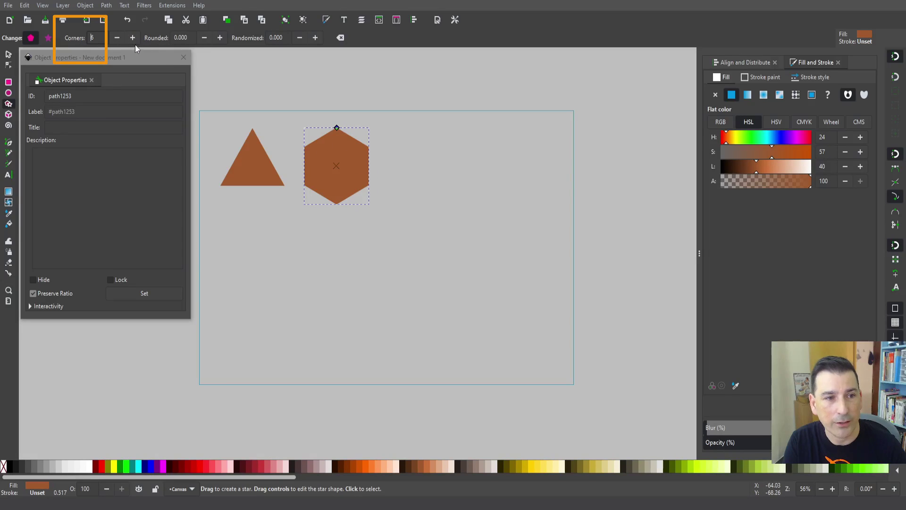
Duplicate the hexagon, move the copy right, and reduce it to a 5-corner pentagon
key(s)
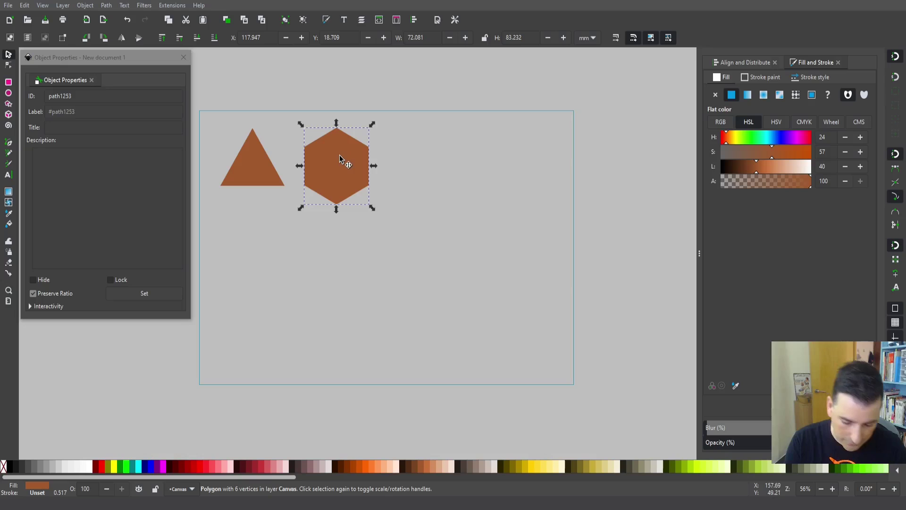
key(space)
drag(338, 163, 421, 160)
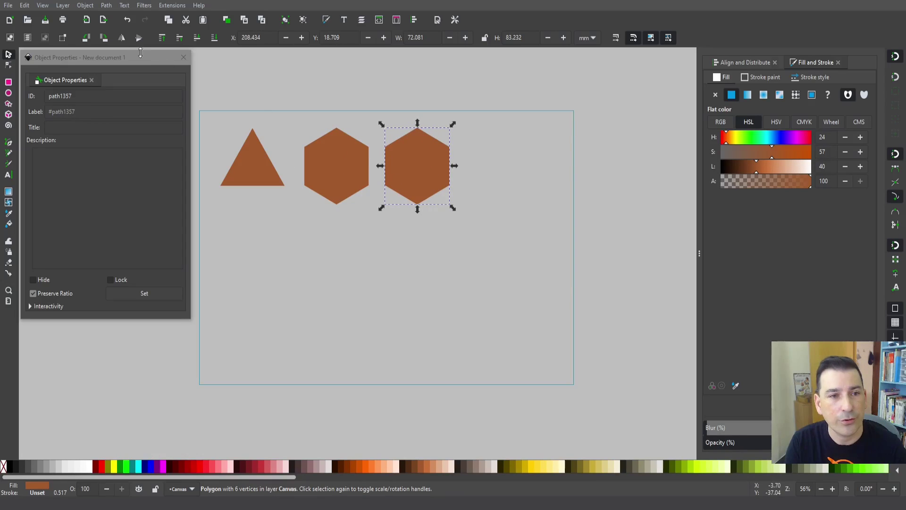
double_click(415, 172)
click(116, 38)
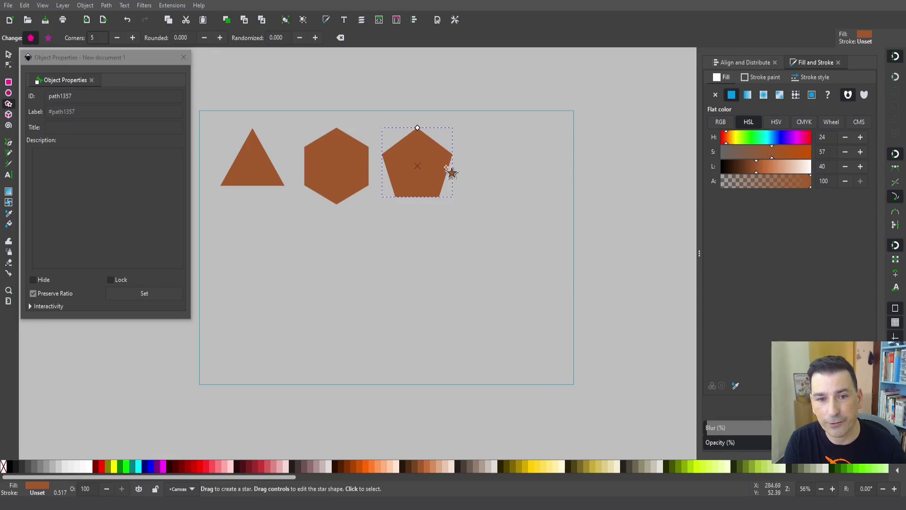
Duplicate the pentagon, move it right, and turn it into a five-pointed star
key(s)
key(ctrl+d)
drag(447, 169, 517, 165)
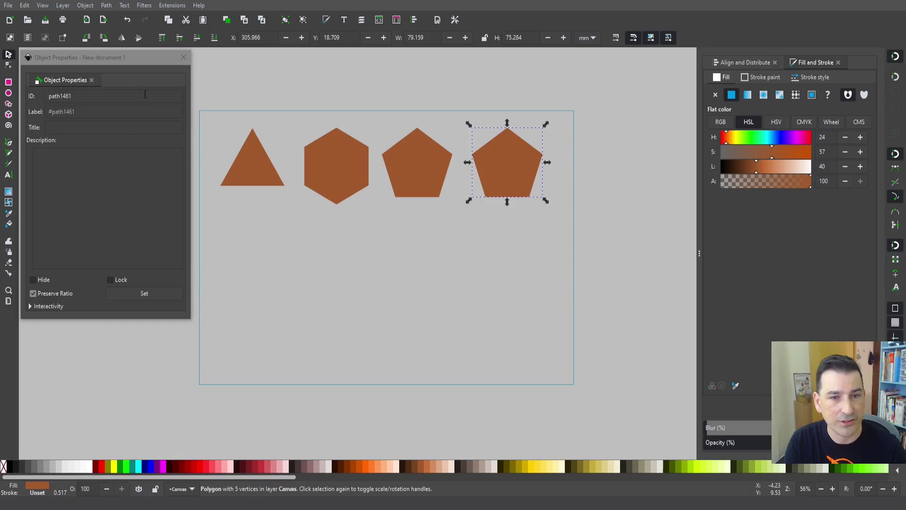
click(8, 103)
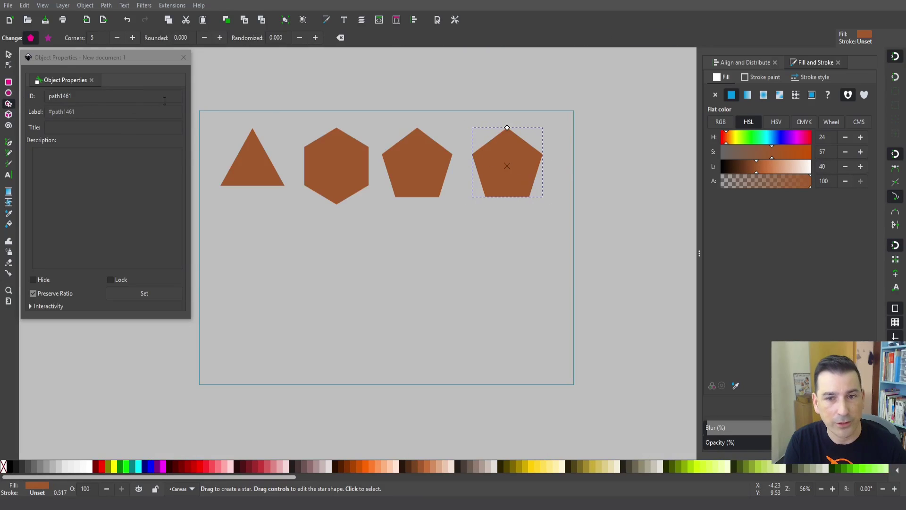
click(47, 38)
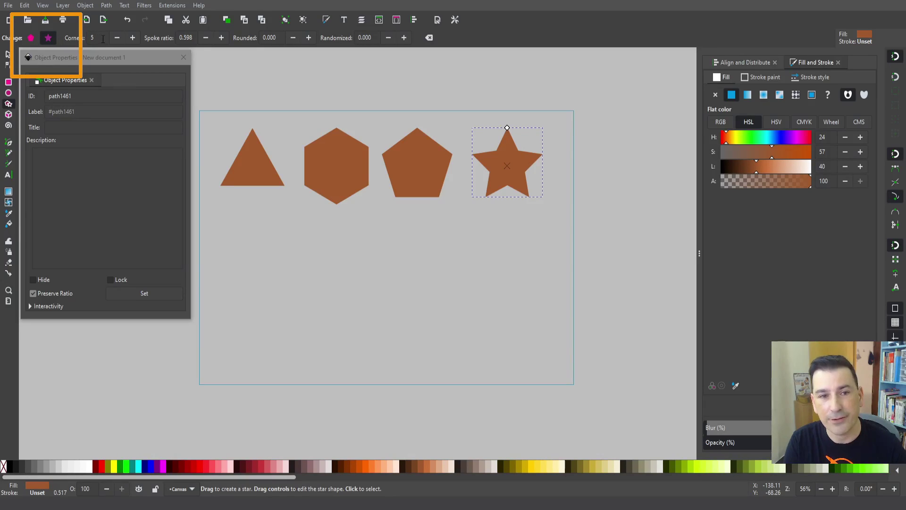
click(117, 37)
click(133, 37)
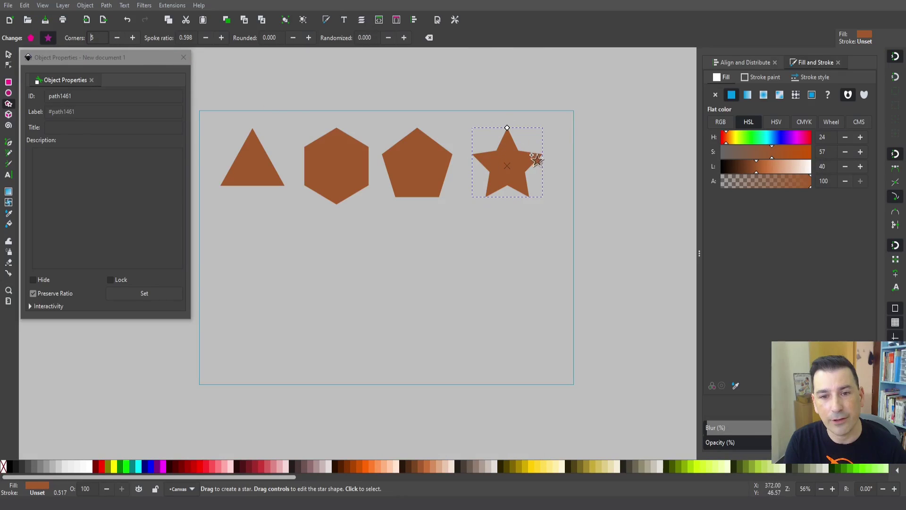
Nudge the hexagon and pentagon into line with the triangle and star
key(s)
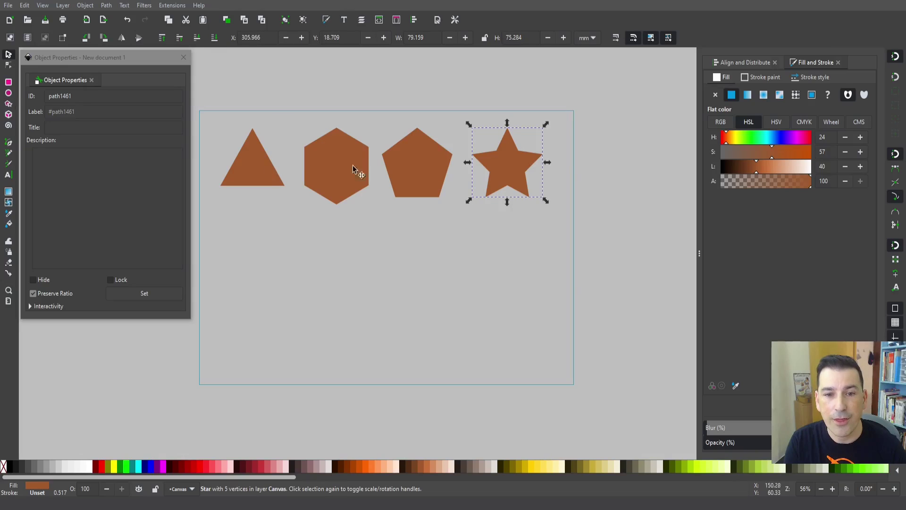
click(306, 170)
drag(340, 163, 337, 150)
drag(410, 158, 413, 154)
click(502, 155)
drag(430, 211, 581, 252)
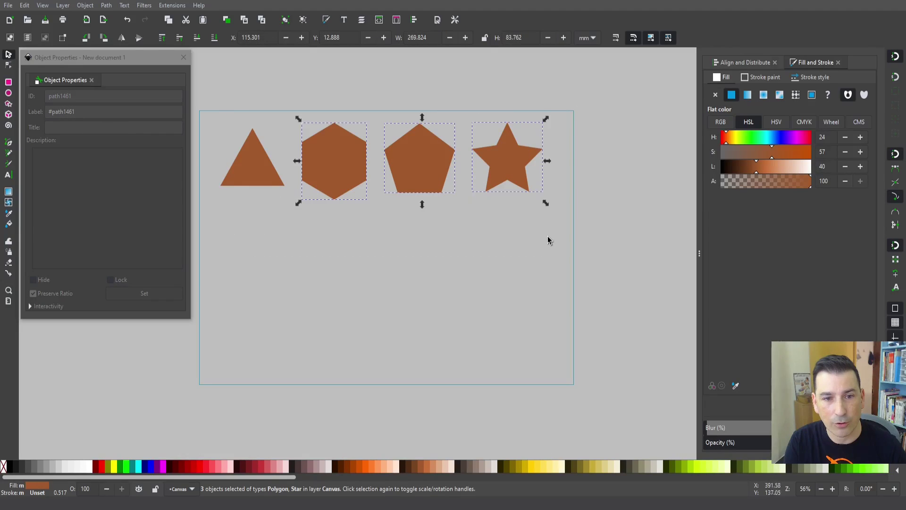
Fill the shapes black and give the triangle the title and ID '01 Triangle'
click(10, 467)
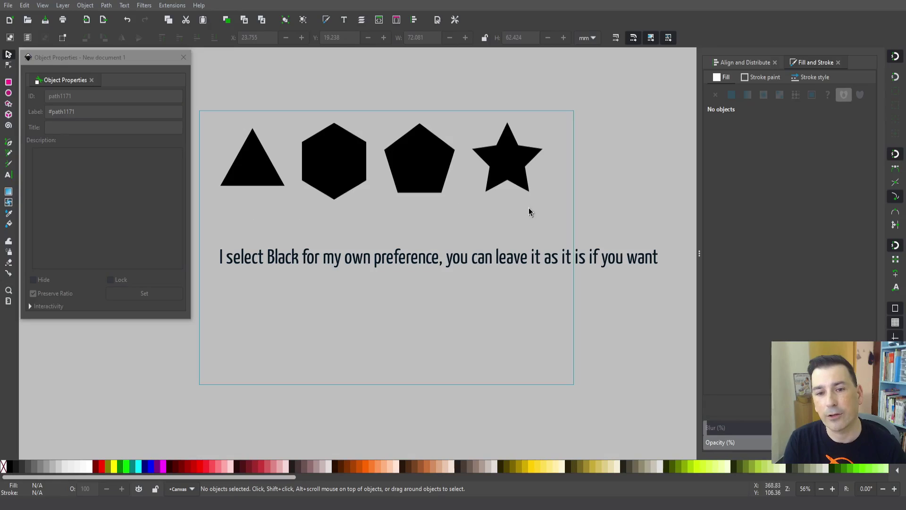
click(248, 169)
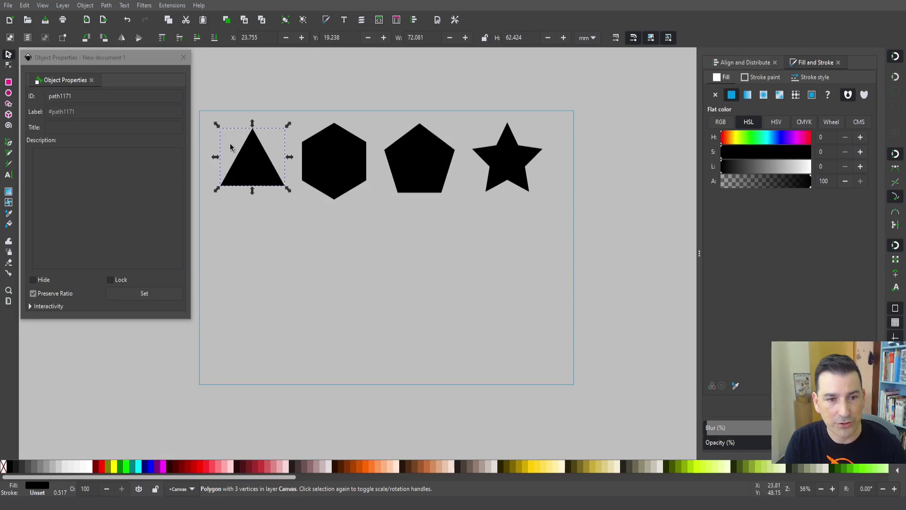
click(75, 127)
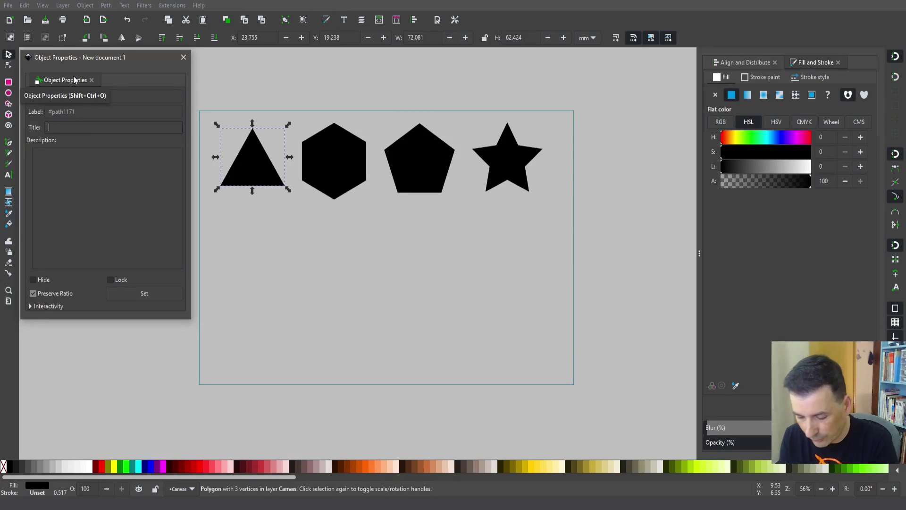
text(Triangle)
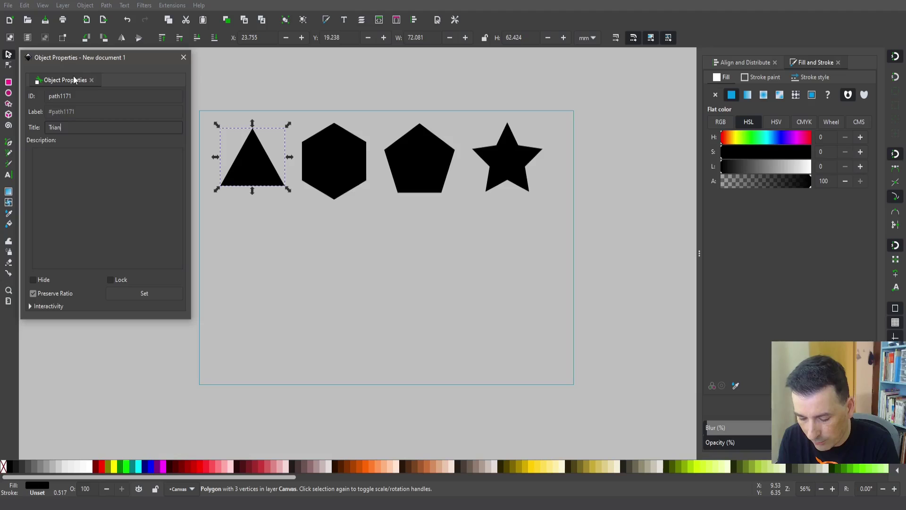
key(Home)
text(01)
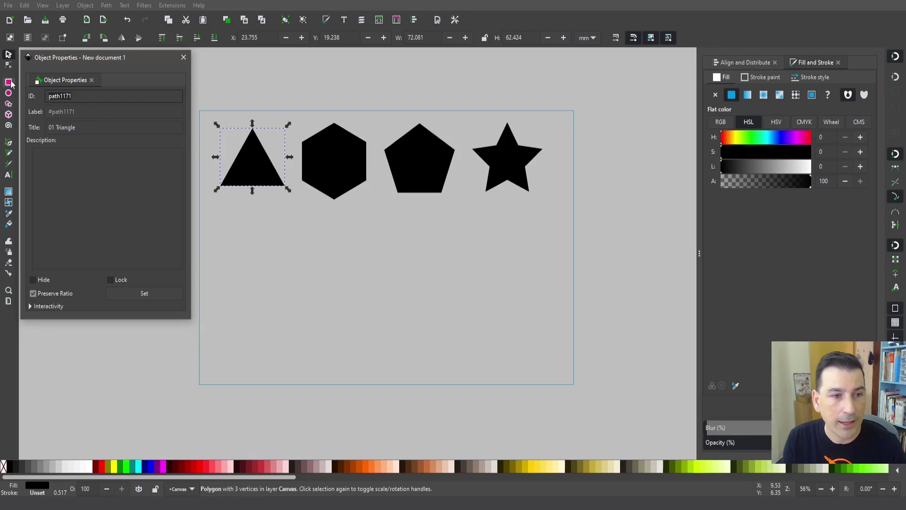
key(ctrl+a)
text(01 Triangle)
click(168, 296)
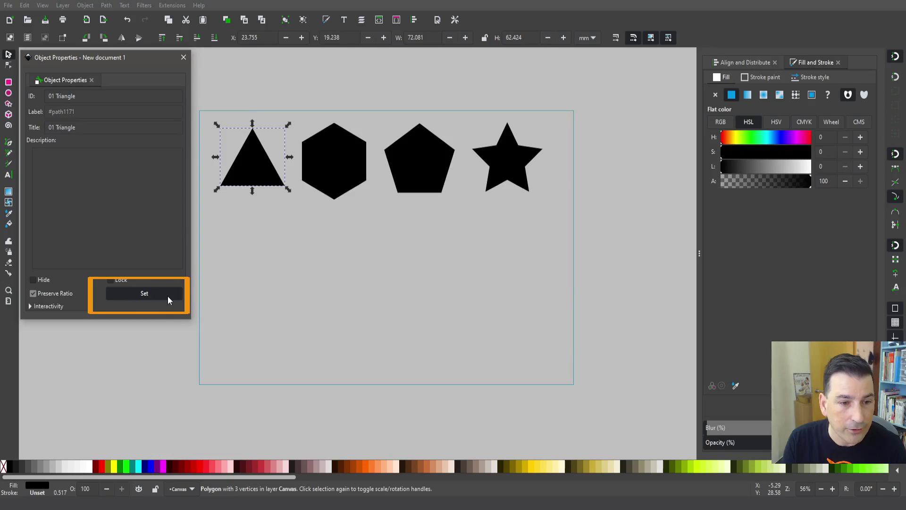
Title the hexagon '02 Hexagon' and the pentagon '03 Pentagon'
click(323, 180)
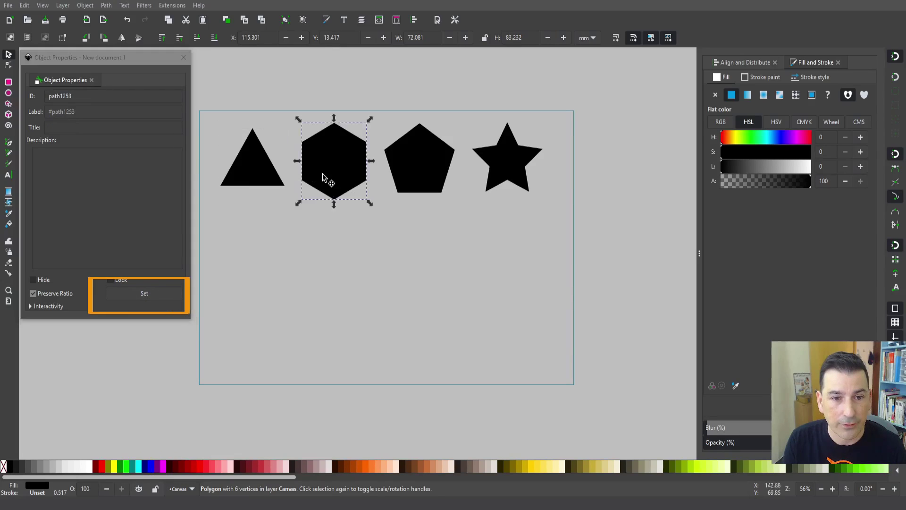
click(94, 122)
text(02 Hexagon)
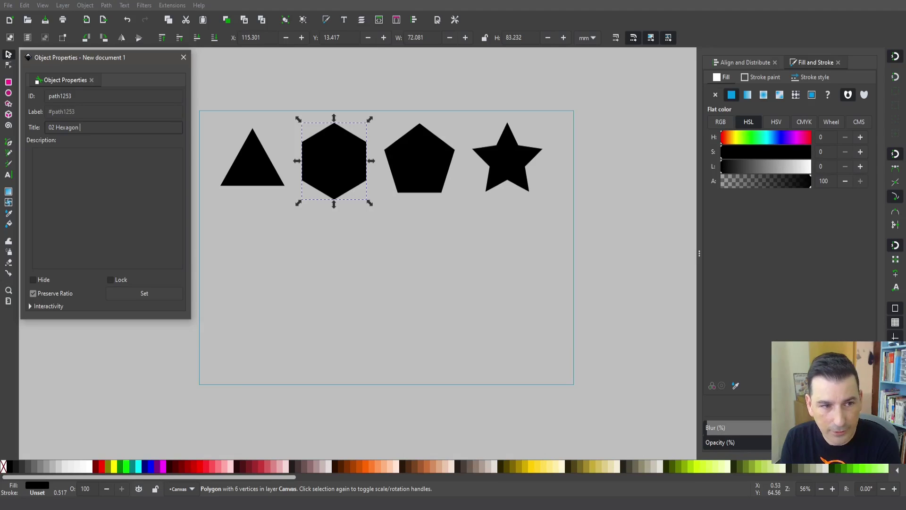
key(Return)
click(419, 158)
click(113, 127)
text(03 Pentagon)
key(Return)
Title the star '04 Star' and check the hexagon's ID and title
click(507, 158)
click(112, 127)
text(04 Star)
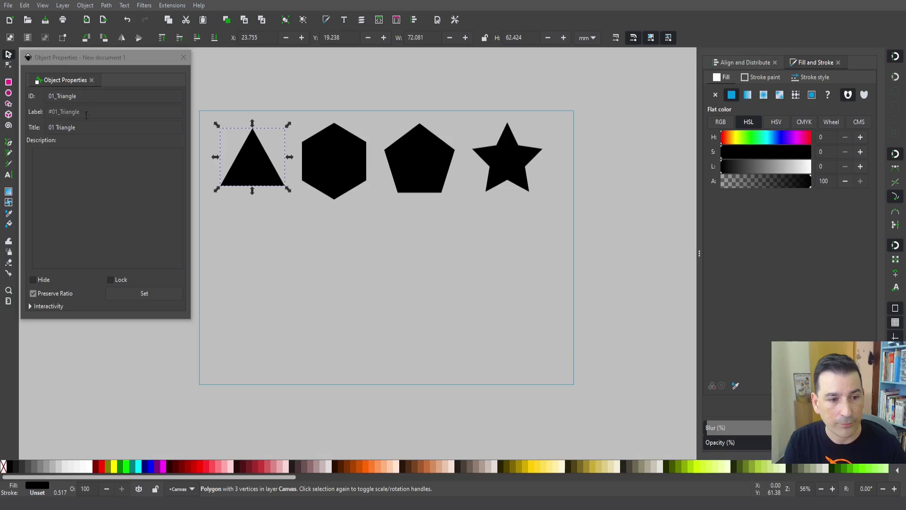
click(334, 168)
key(Tab)
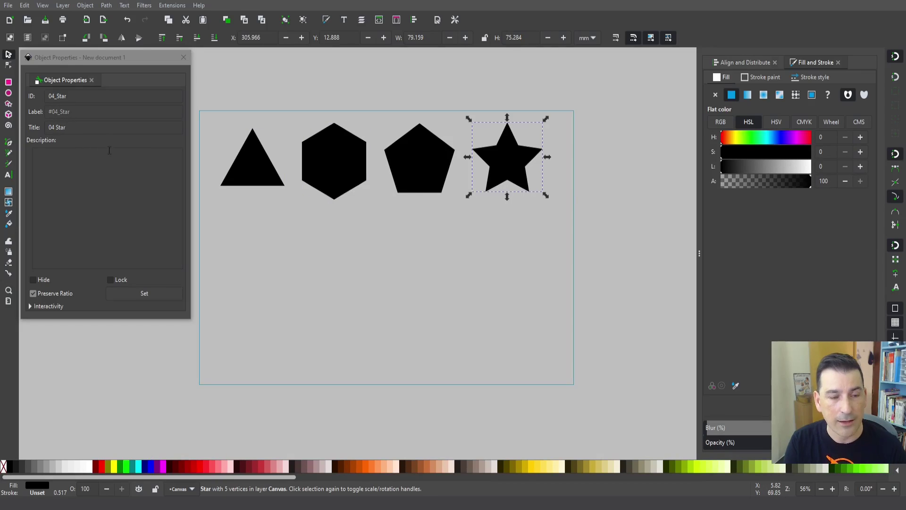
Save the drawing as Basic Lib.svg
click(8, 5)
click(9, 6)
click(24, 6)
click(28, 90)
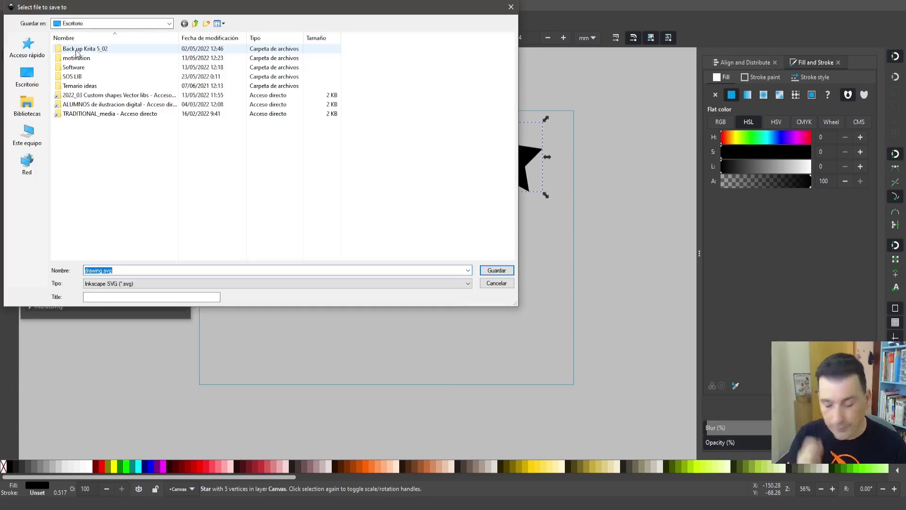
text(Basic Lib)
click(495, 270)
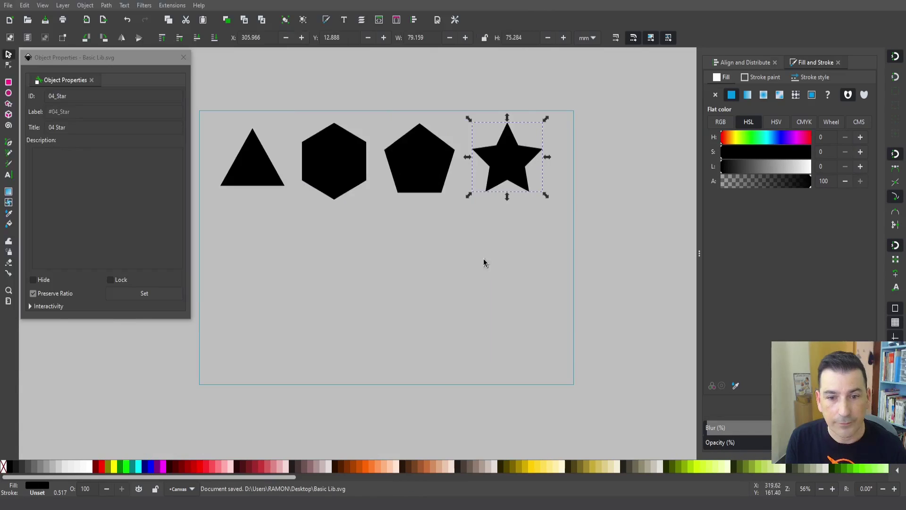
Show the Symbols list and add the triangle as a document symbol
click(310, 225)
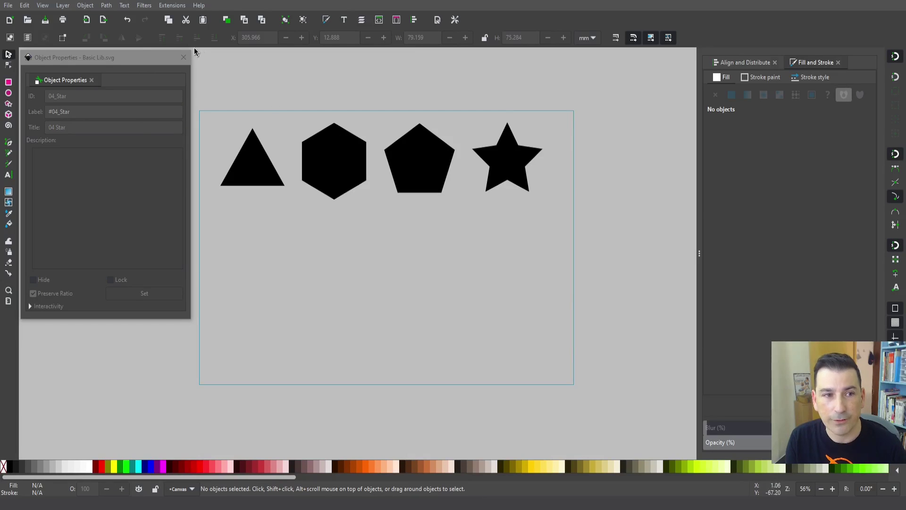
click(85, 5)
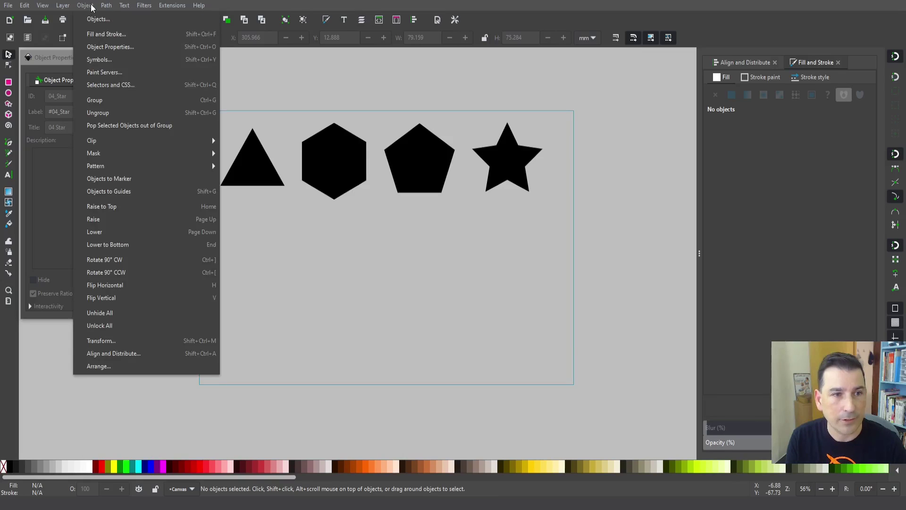
click(120, 60)
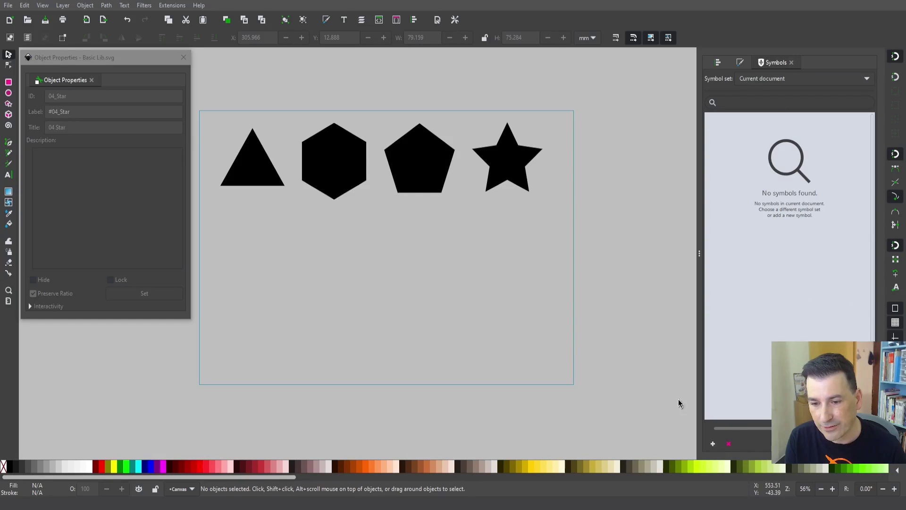
click(269, 171)
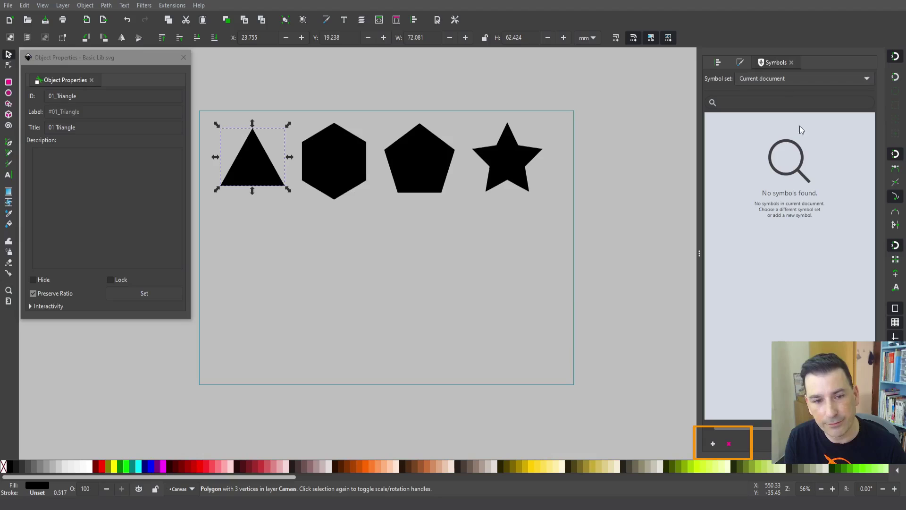
click(713, 447)
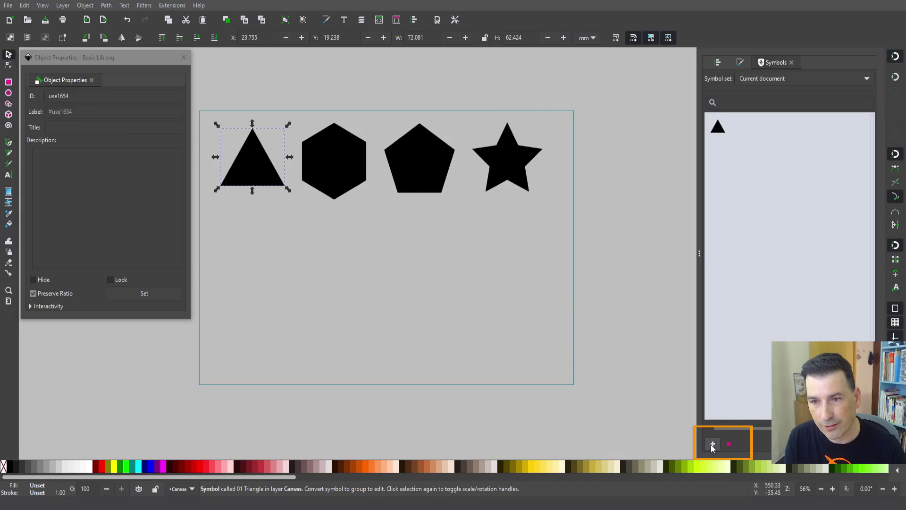
Add the hexagon, pentagon and star as document symbols as well
click(347, 178)
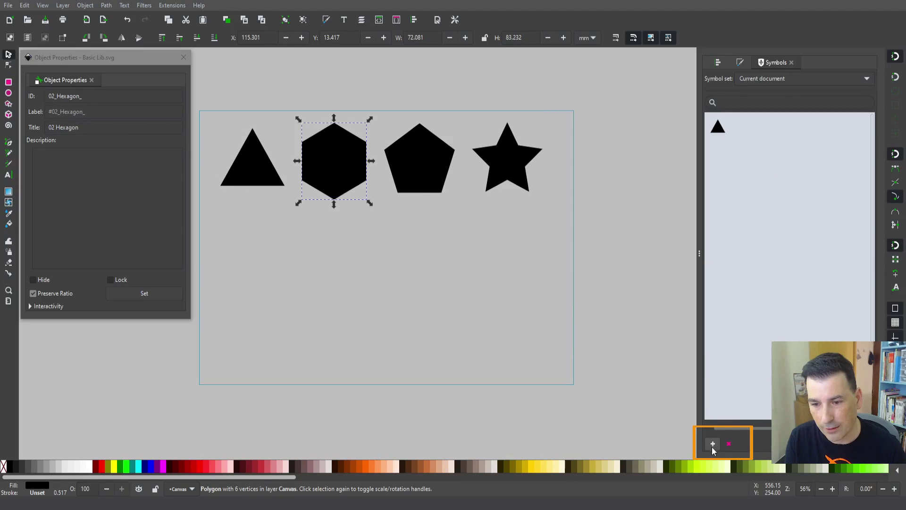
click(712, 444)
click(416, 171)
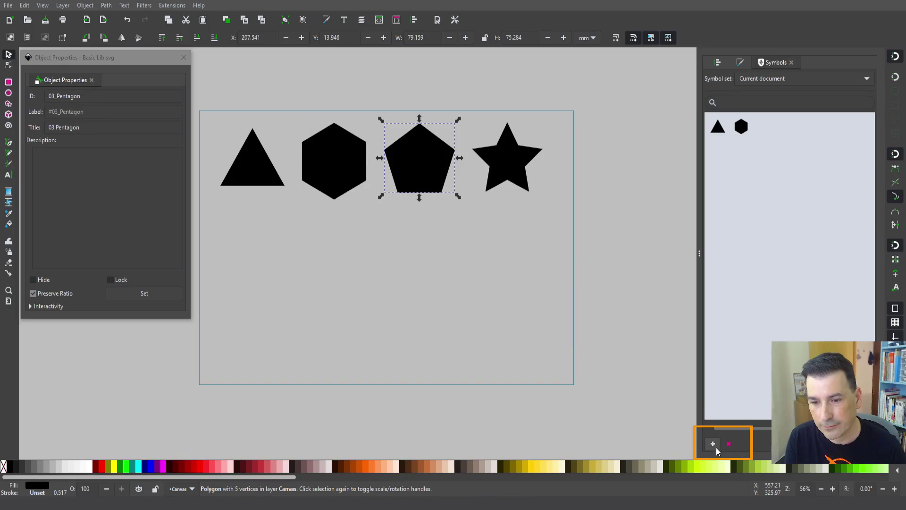
click(713, 444)
click(509, 171)
click(713, 443)
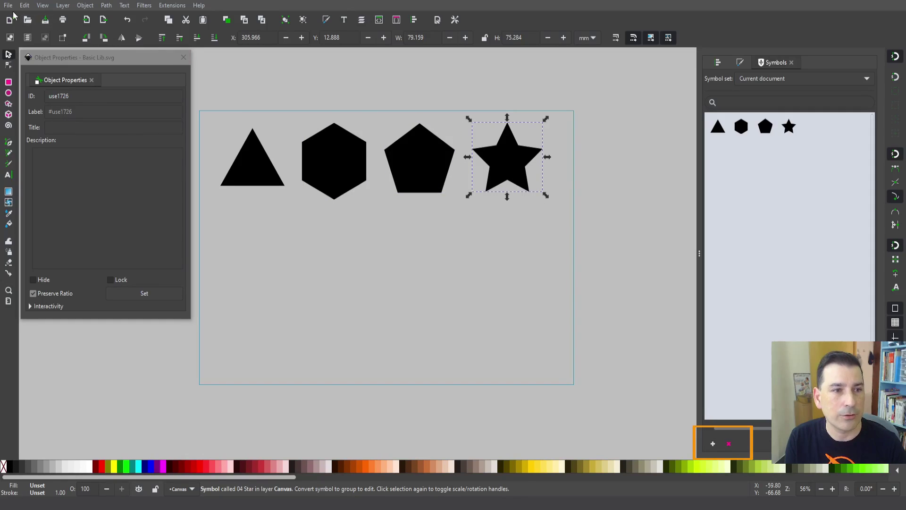
click(8, 6)
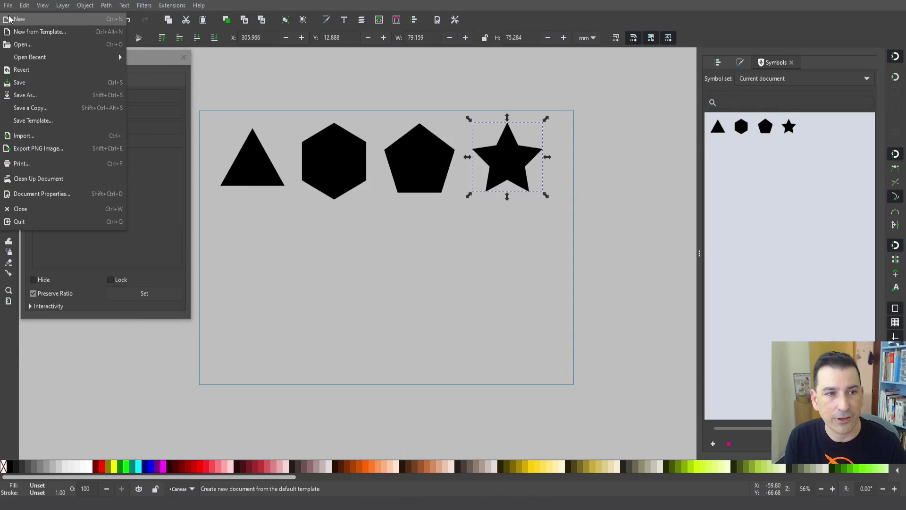
key(Escape)
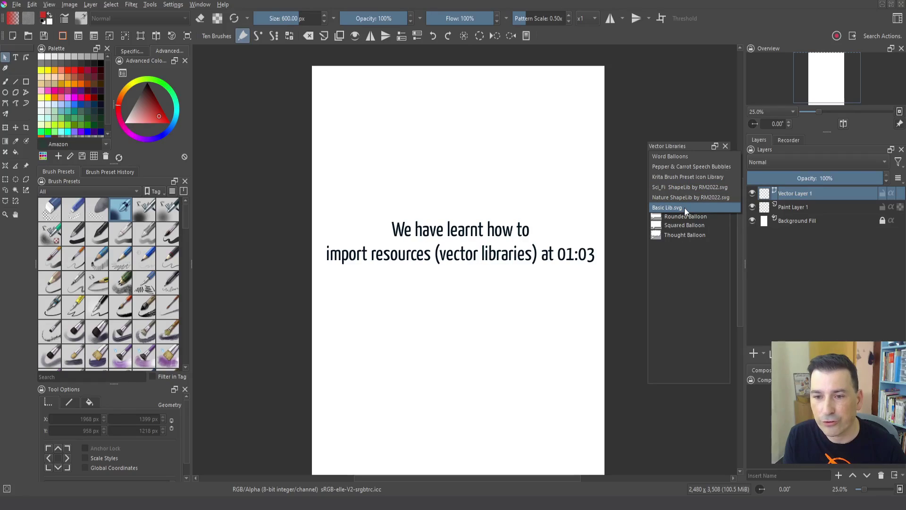
Load the Basic Lib.svg library and drop the triangle, hexagon, pentagon and star onto the canvas
click(684, 207)
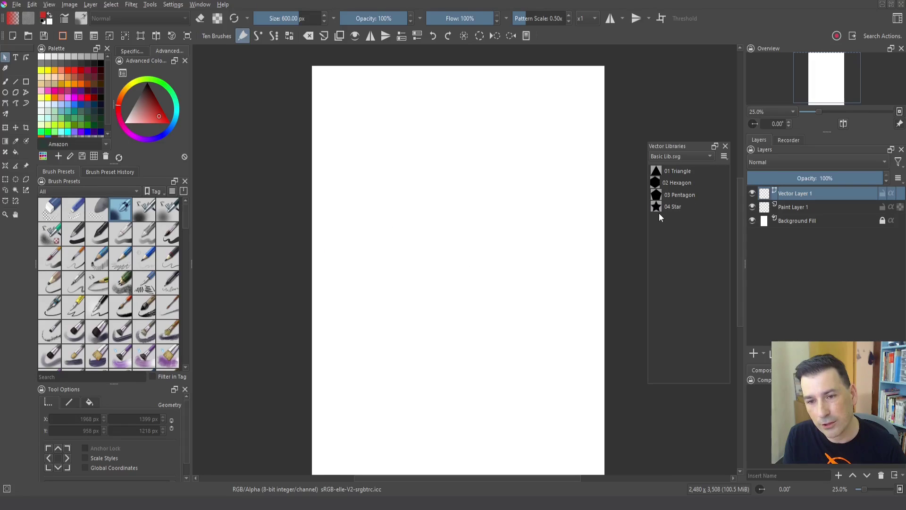
click(655, 170)
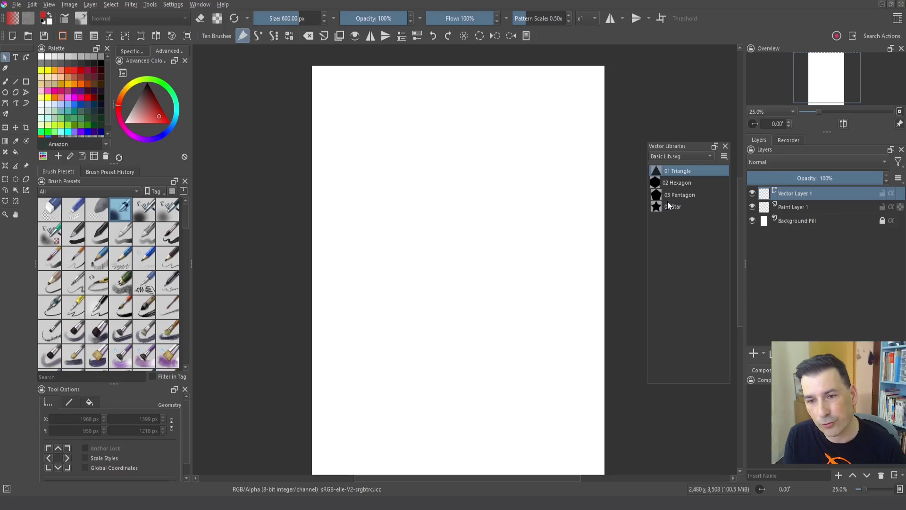
drag(661, 171, 409, 157)
drag(652, 183, 480, 155)
drag(658, 193, 546, 194)
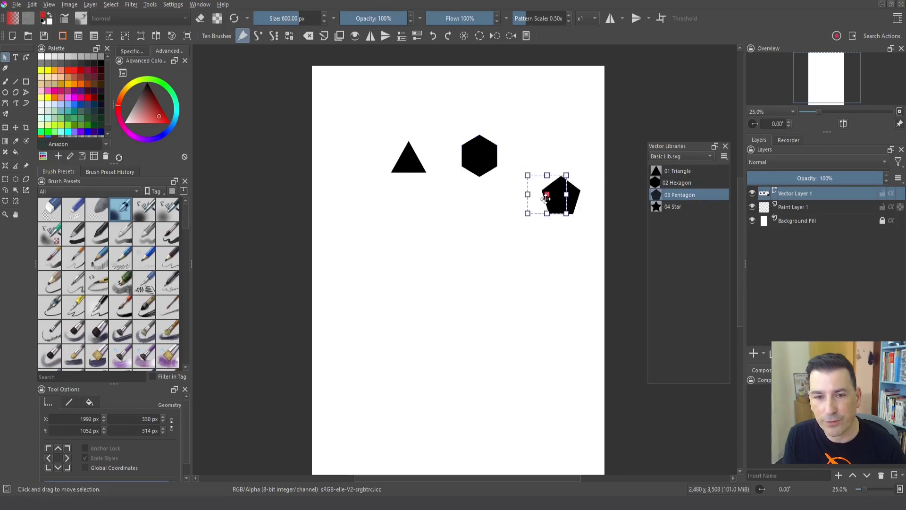
drag(656, 207, 472, 229)
Enlarge the hexagon and the triangle with their corner handles
click(479, 156)
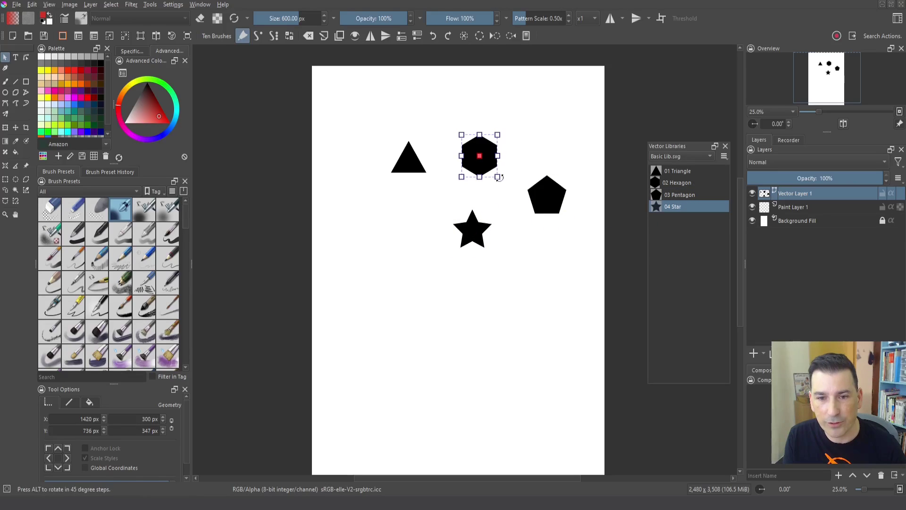
drag(497, 177, 515, 198)
click(409, 160)
mouse_move(426, 173)
mouse_down()
mouse_move(477, 209)
mouse_move(435, 186)
mouse_up()
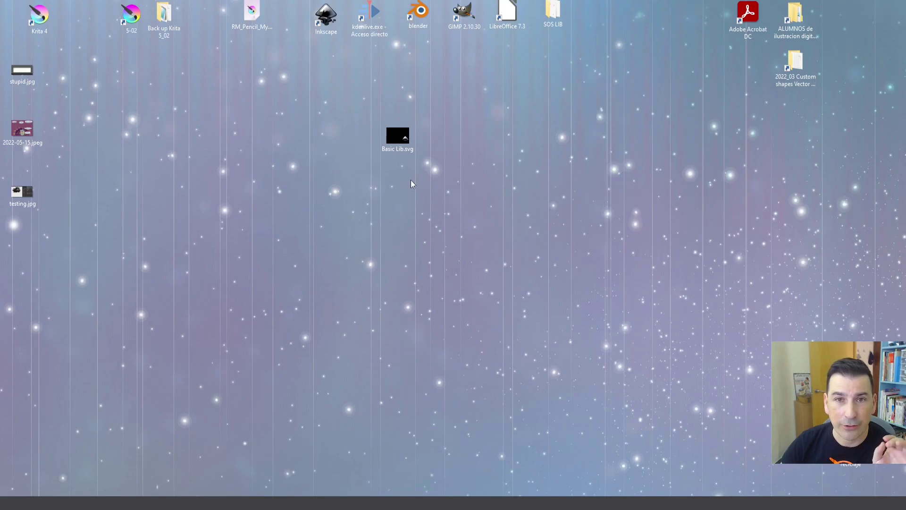
Open Basic Lib.svg from the desktop with Visual Studio Code
right_click(400, 137)
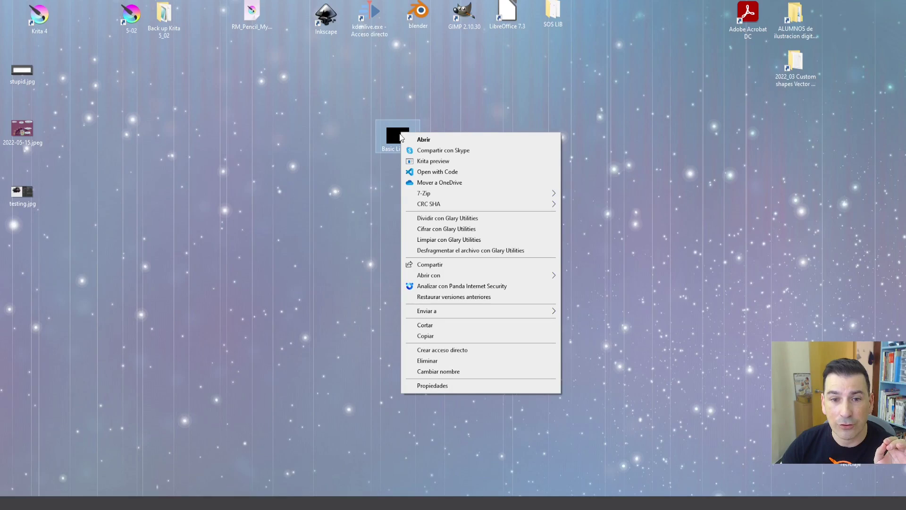
click(452, 172)
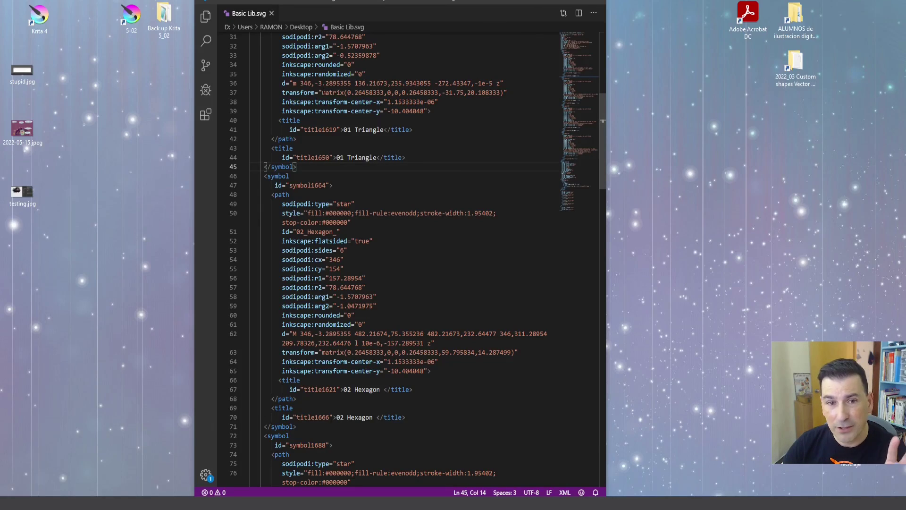
scroll(309, 134, down, 10)
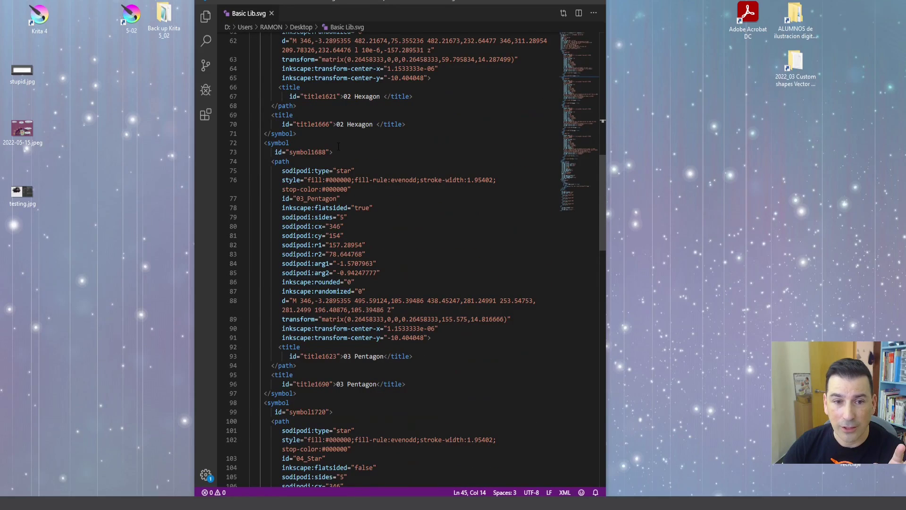
scroll(339, 147, down, 6)
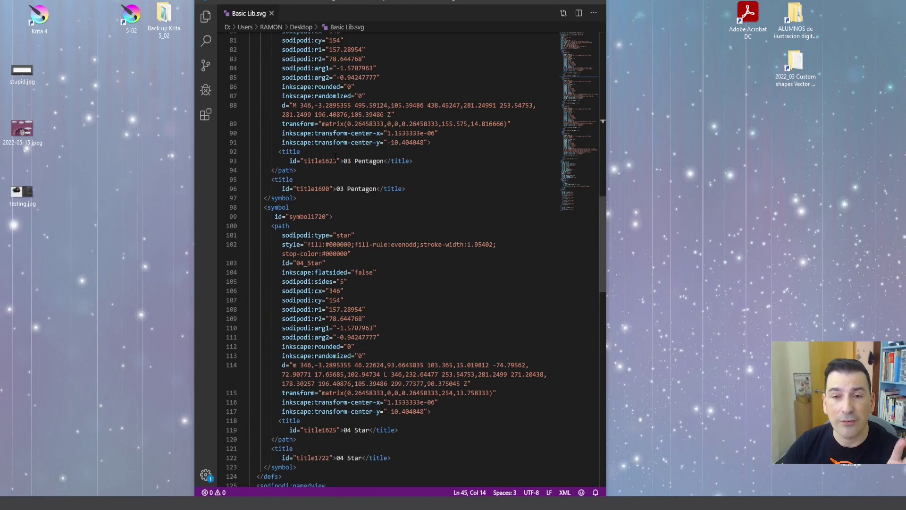